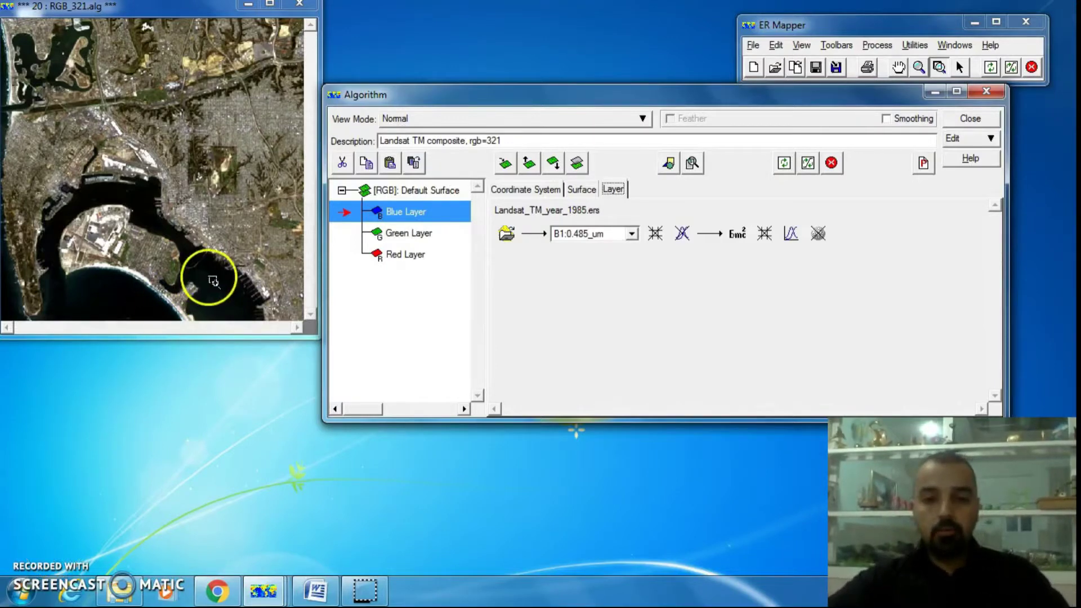
Step: Examine the band assignments of the blue, green and red layers in the RGB surface of the Landsat algorithm
left_click_drag(518, 99, 524, 147)
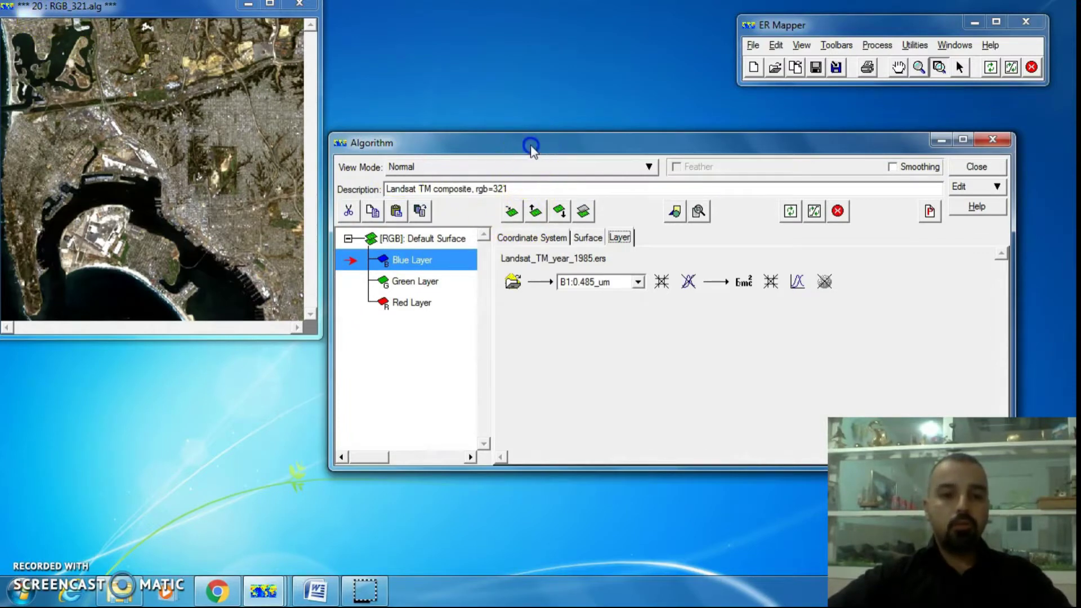
left_click_drag(531, 145, 494, 127)
left_click(415, 222)
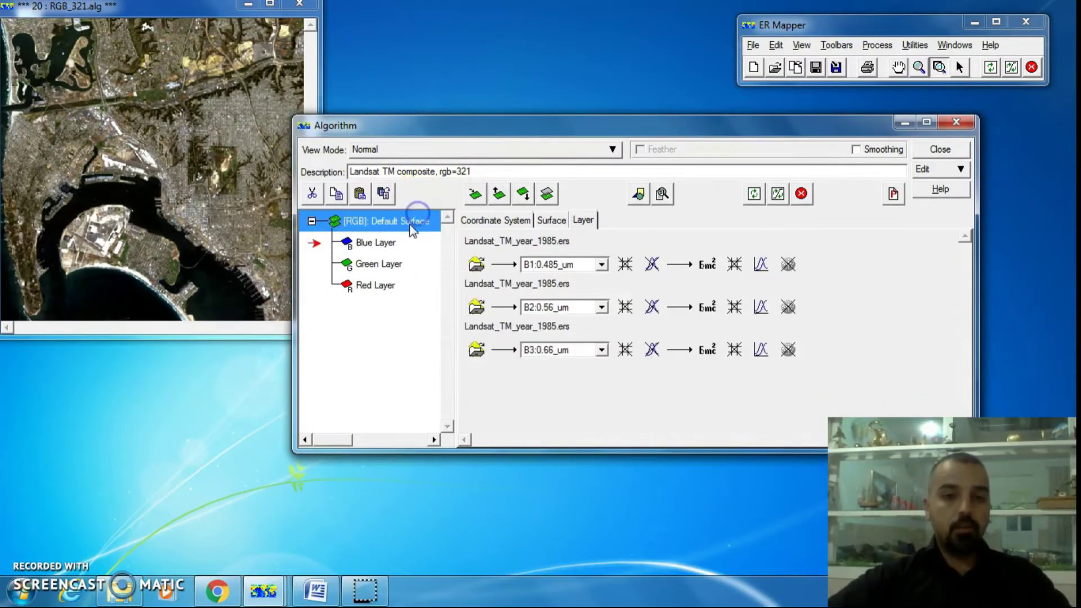
left_click(389, 242)
left_click(389, 263)
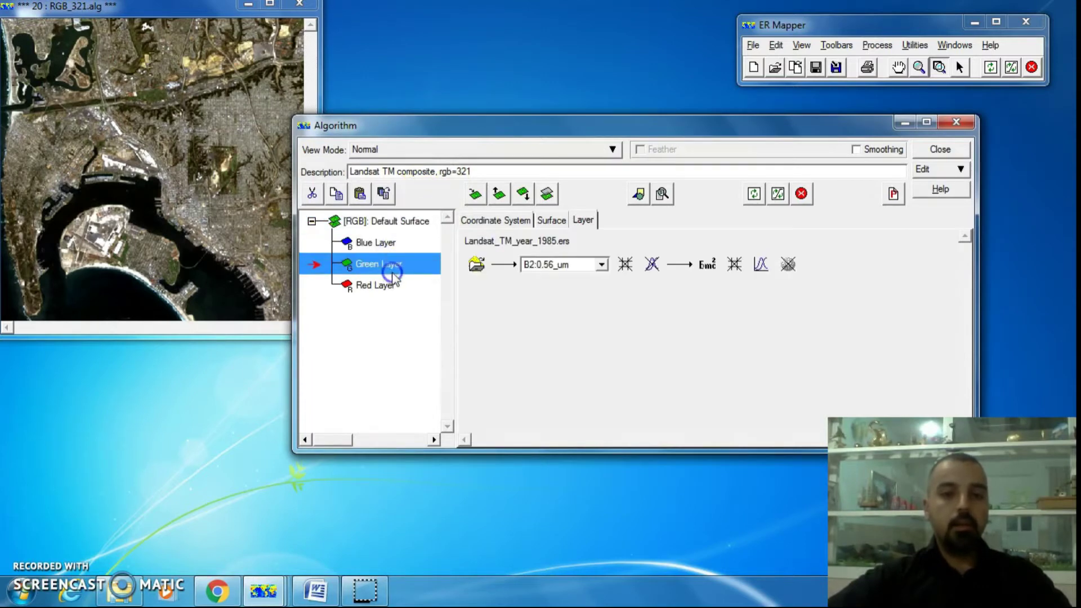
left_click(391, 292)
left_click(396, 225)
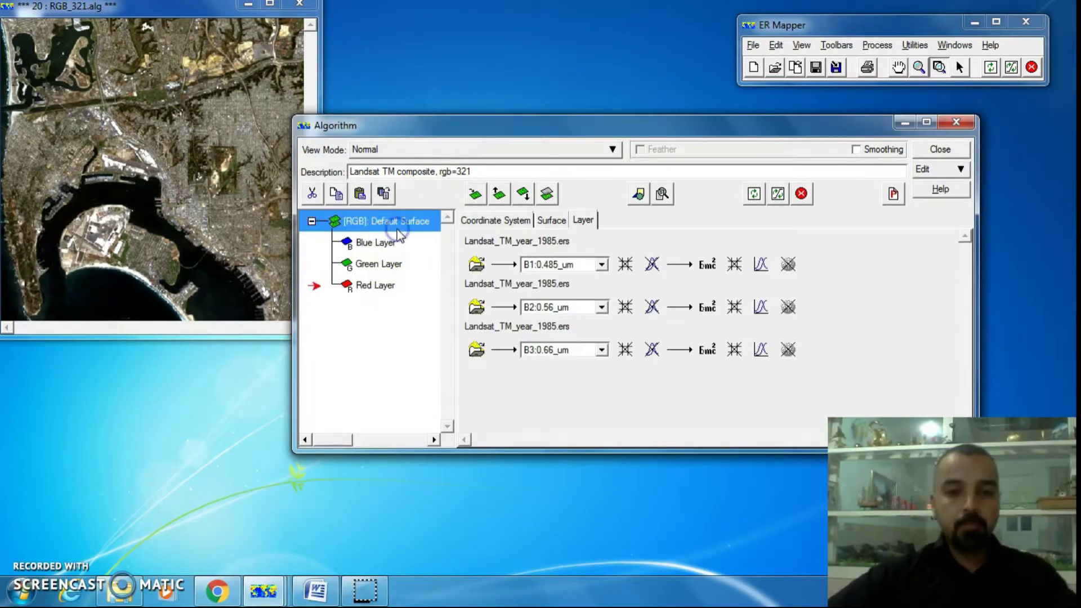
left_click(404, 228)
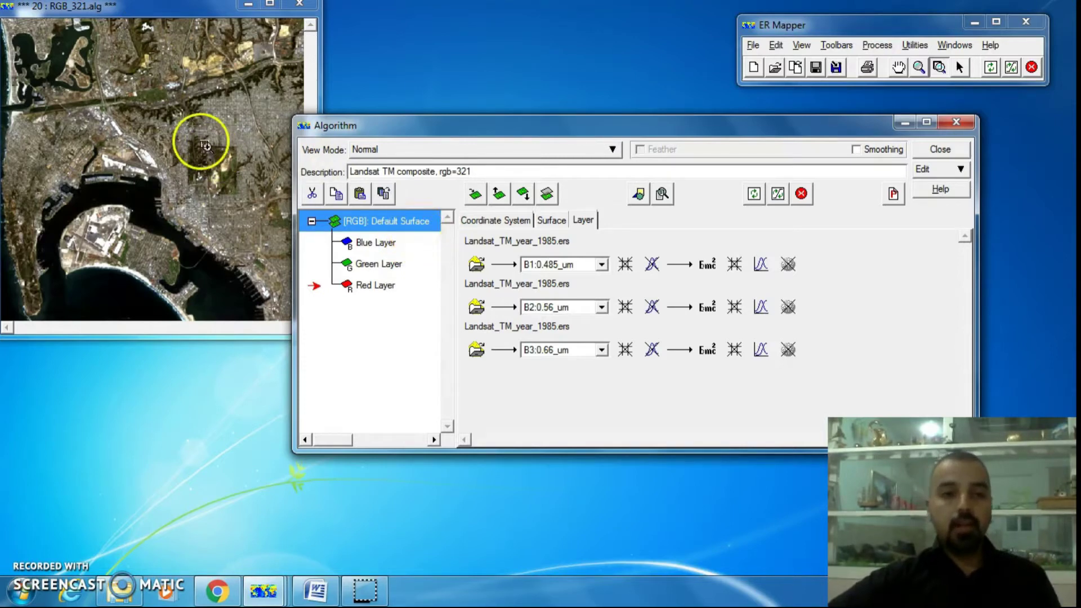
left_click(421, 370)
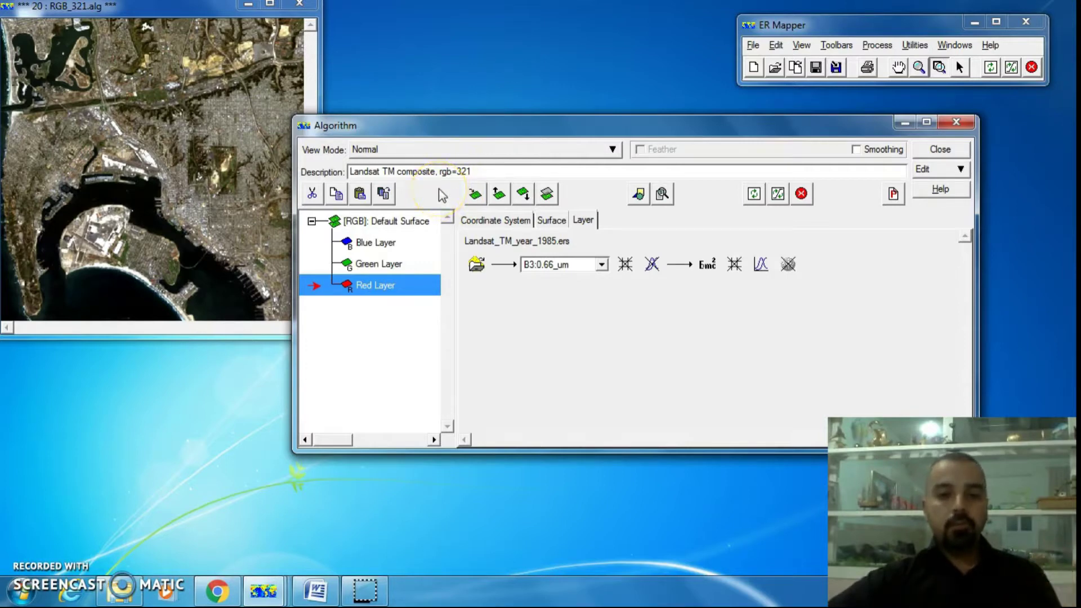
Step: Add a new surface to the algorithm and expand it to select its Pseudo Layer
left_click(473, 196)
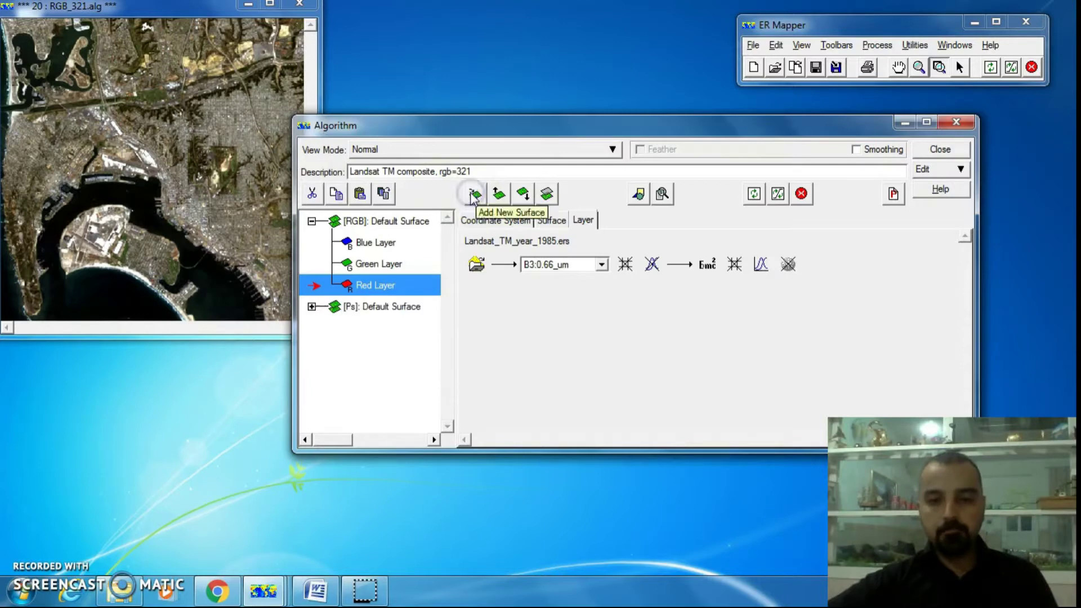
left_click(374, 306)
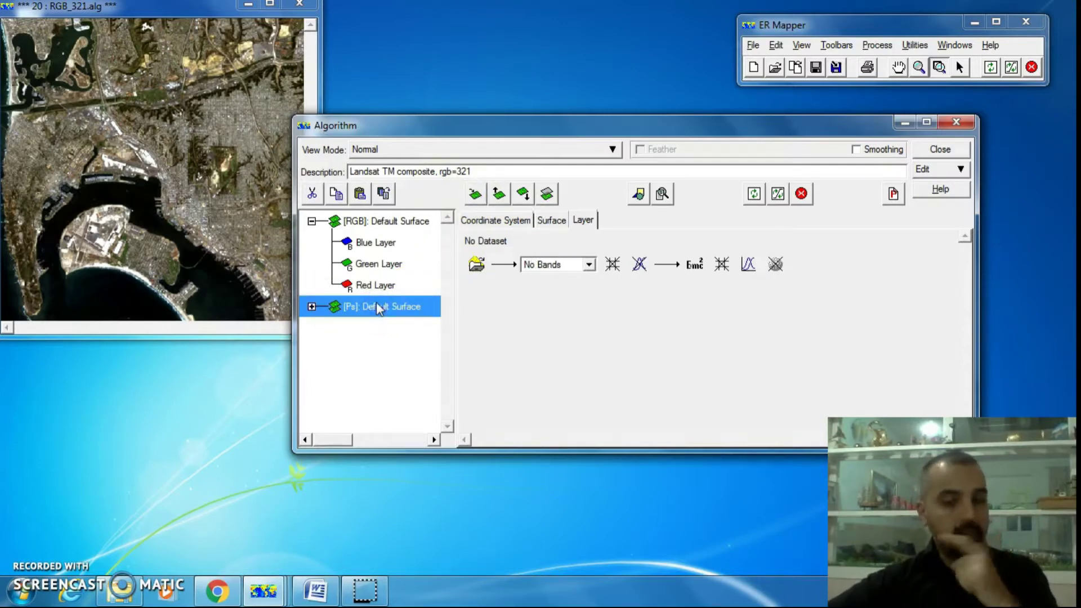
left_click(400, 330)
left_click(358, 327)
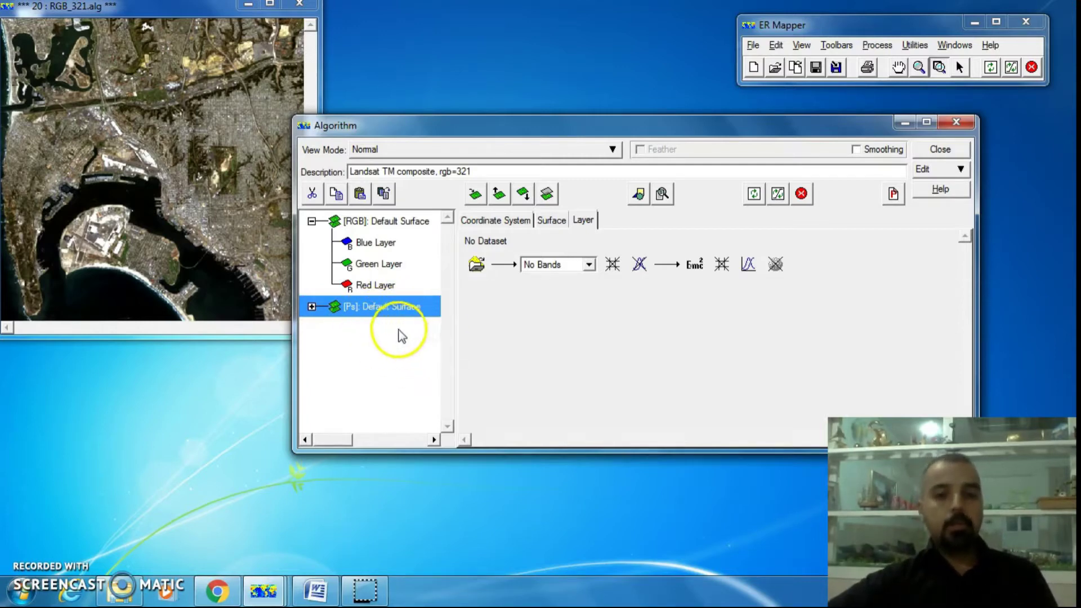
left_click(312, 307)
left_click(349, 329)
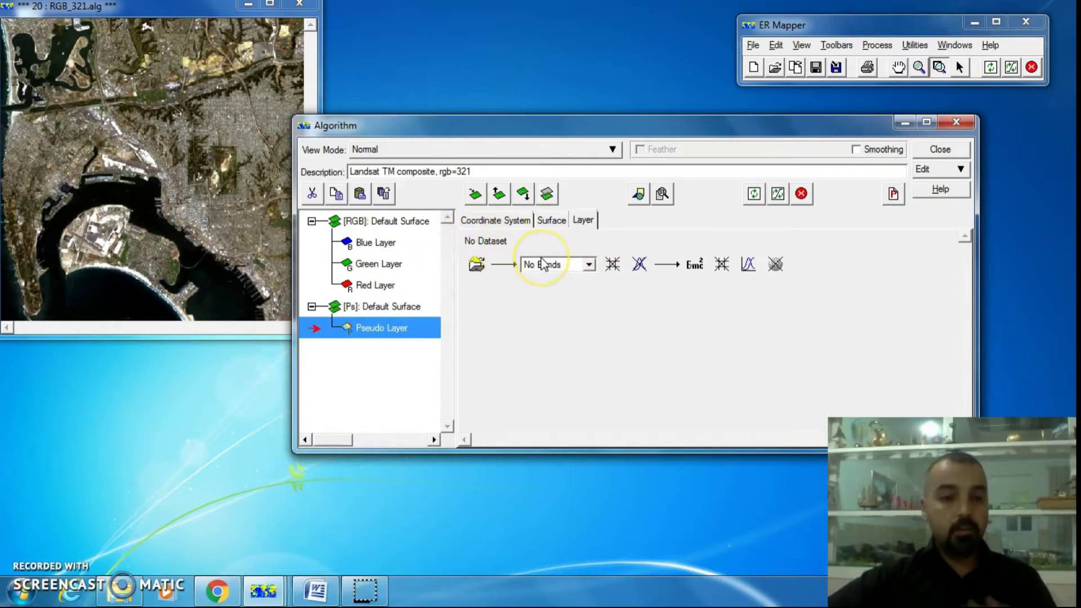
Step: Load the Landsat_TM_year_1985.ers dataset into the Pseudo Layer
left_click(477, 264)
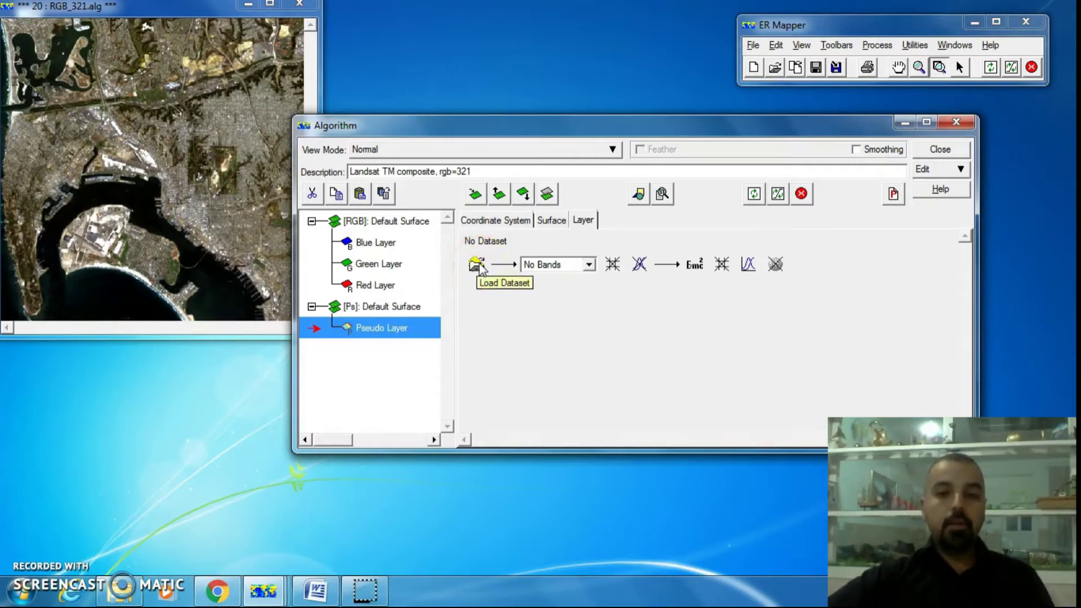
left_click(369, 265)
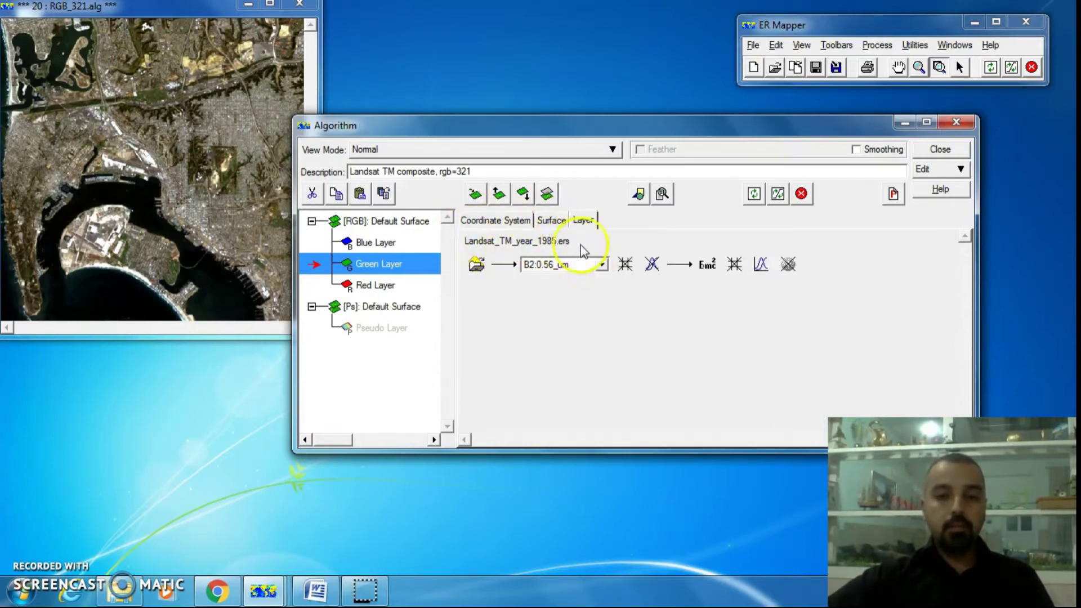
left_click(394, 328)
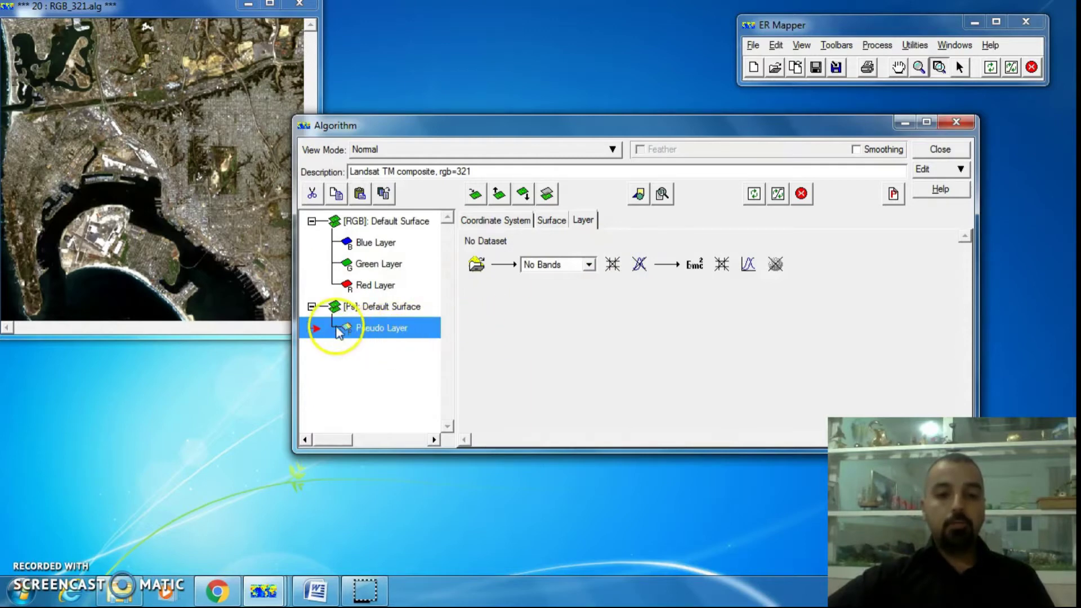
left_click(476, 264)
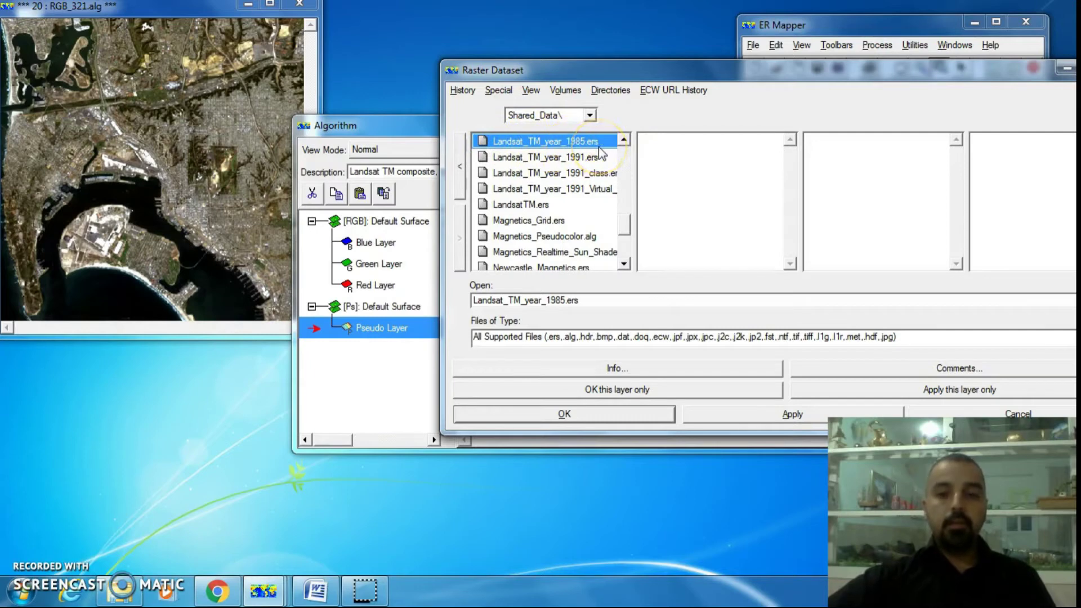
left_click(611, 417)
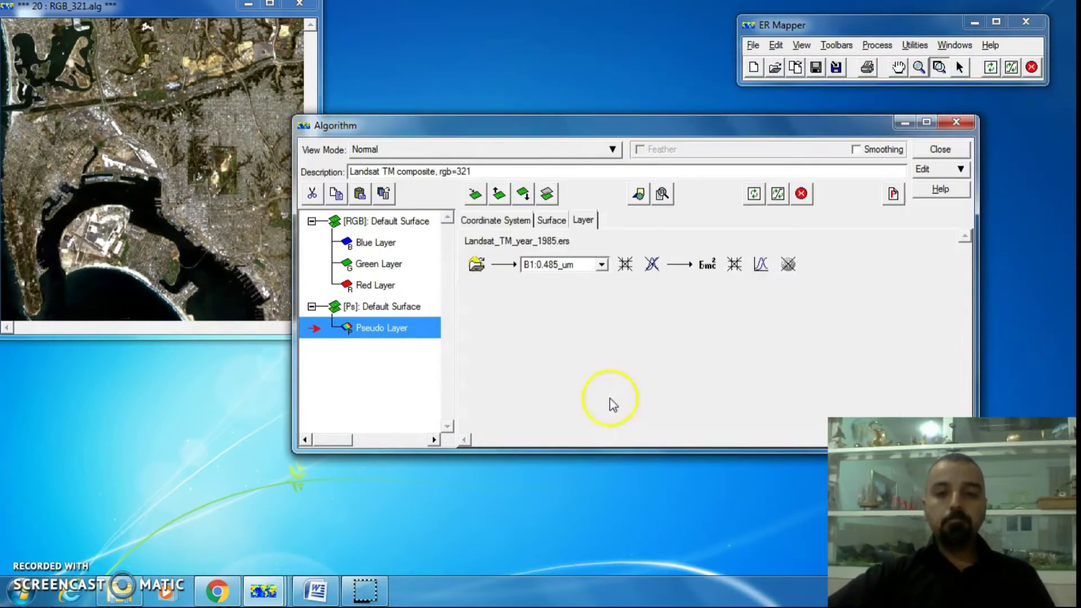
Step: Compare the RGB and pseudocolor surfaces' layers and move the RGB surface below the pseudocolor surface
left_click(390, 221)
left_click(385, 307)
left_click(386, 329)
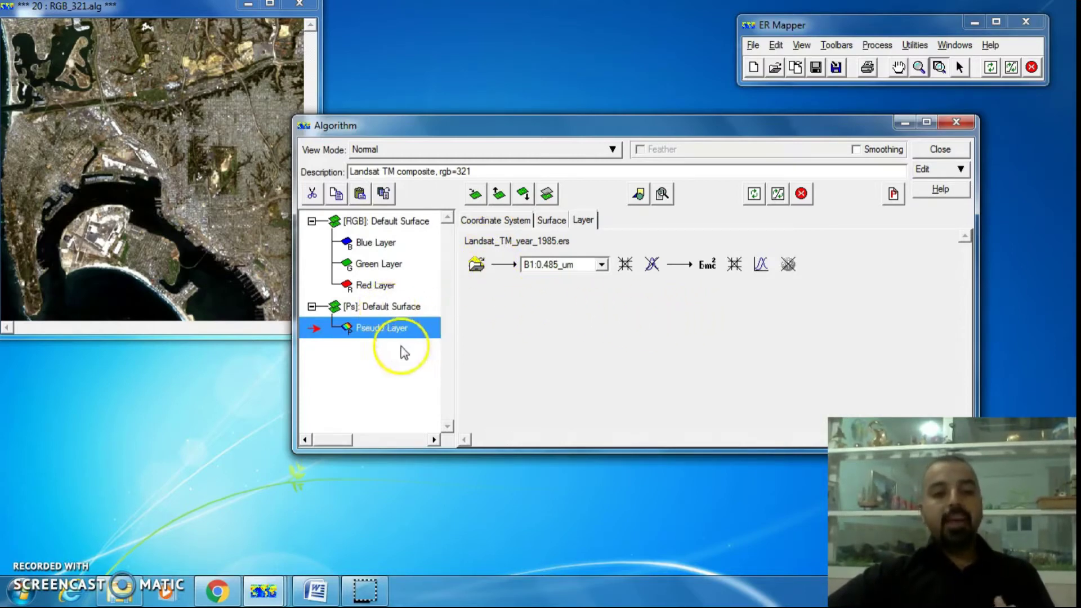
left_click(415, 306)
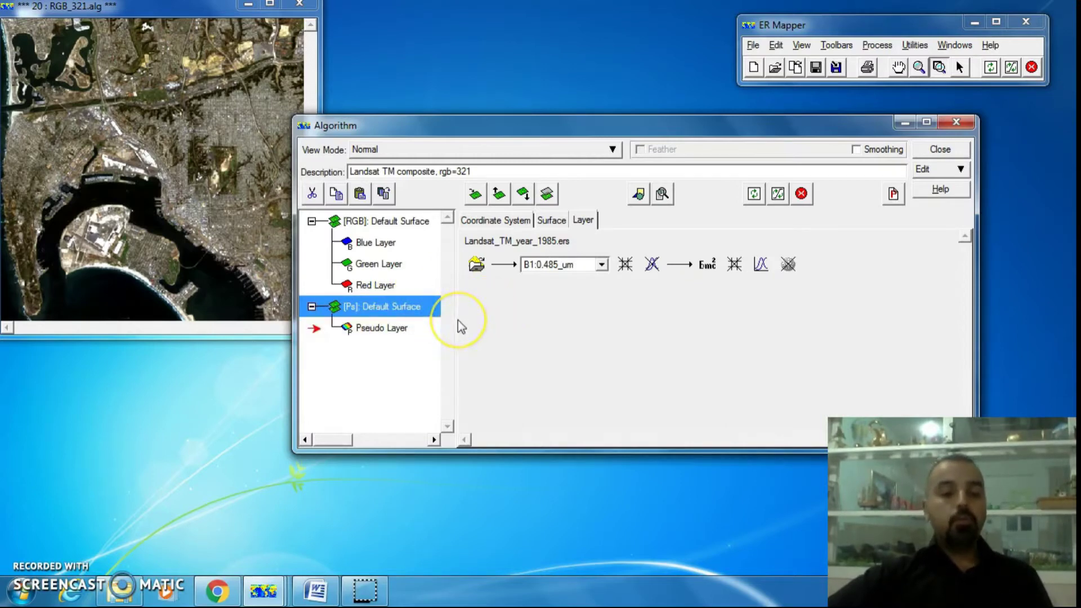
left_click(403, 222)
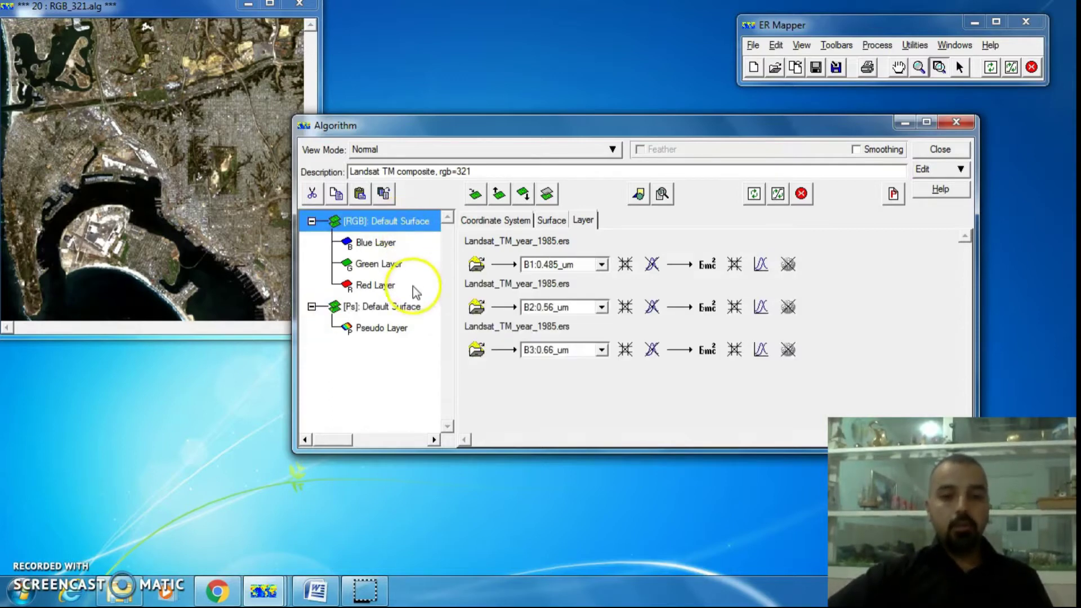
left_click(406, 306)
left_click(411, 223)
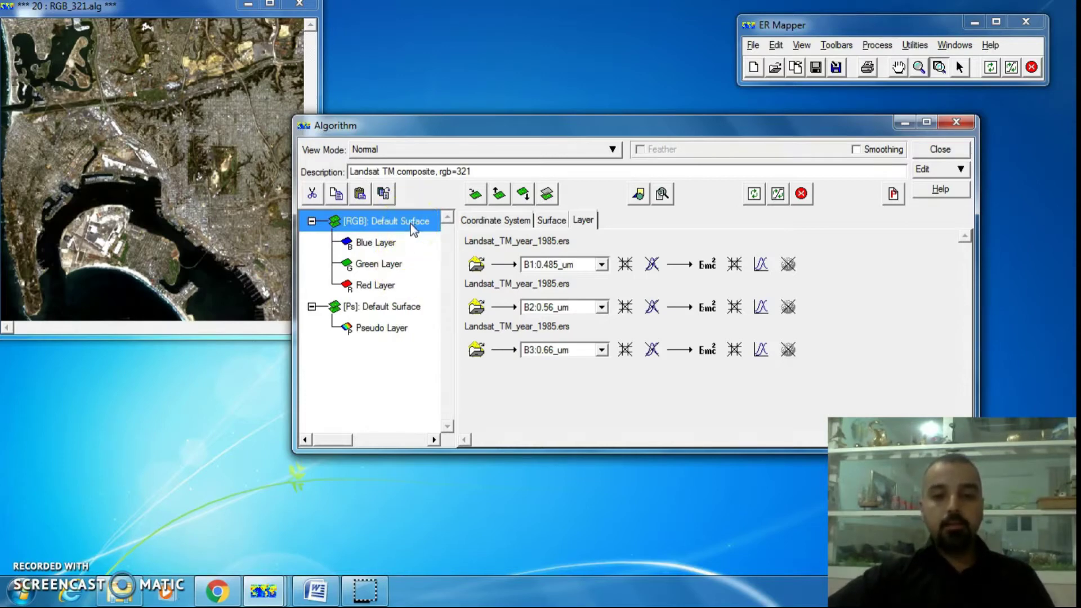
left_click(524, 195)
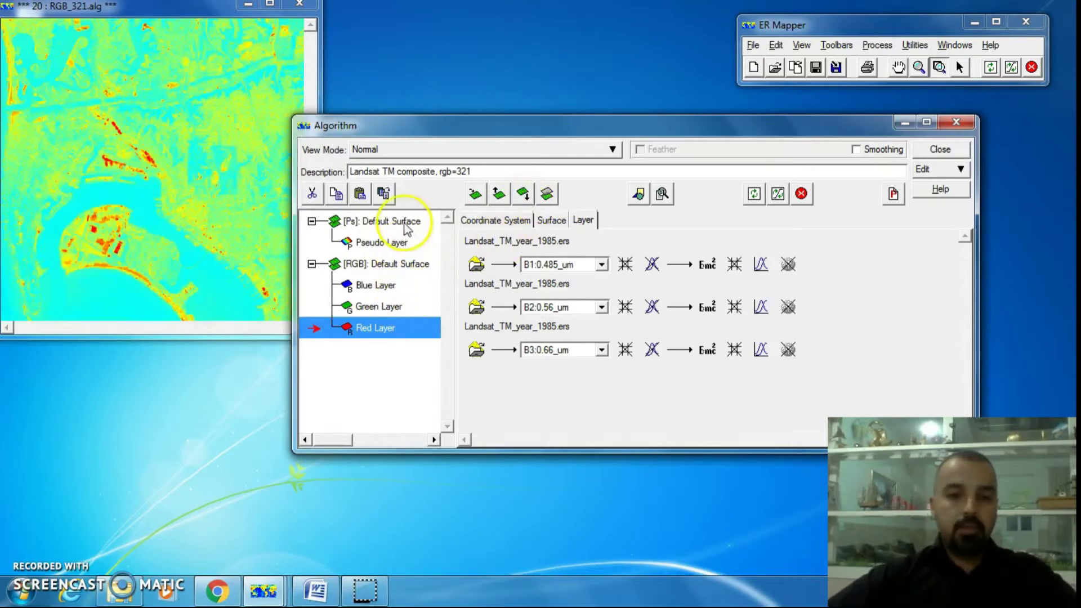
Step: Set the pseudocolor surface's color table to greyscale and return to its layer settings
left_click(403, 222)
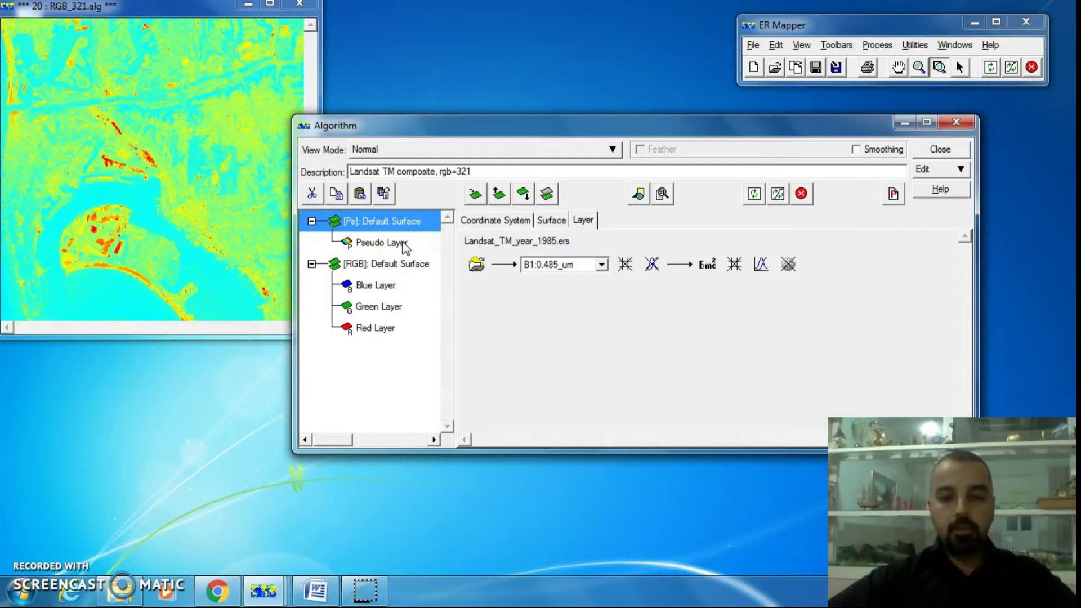
left_click(403, 244)
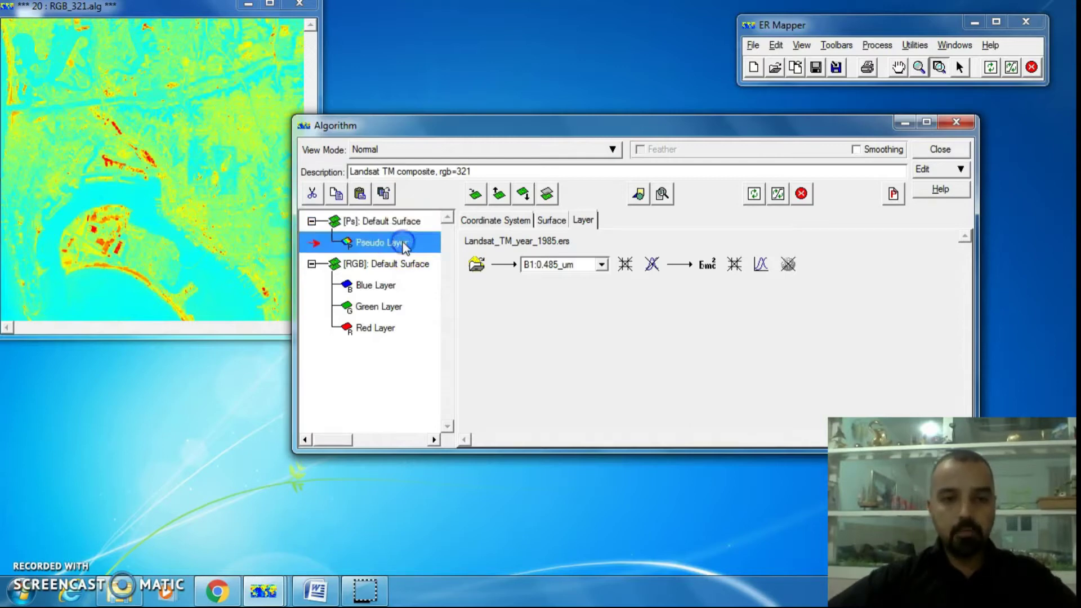
left_click(556, 221)
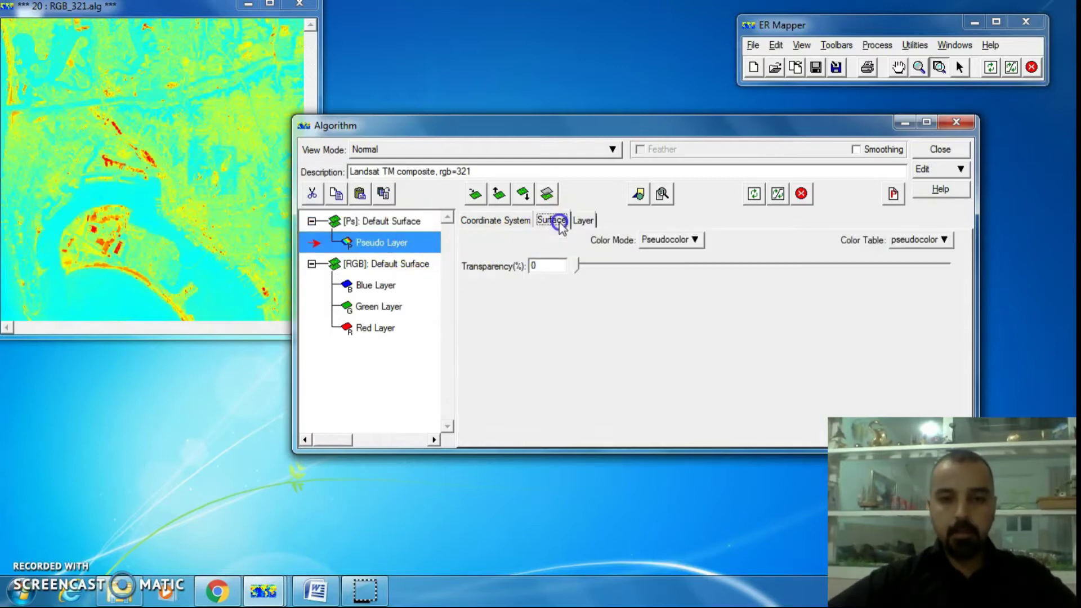
left_click(915, 242)
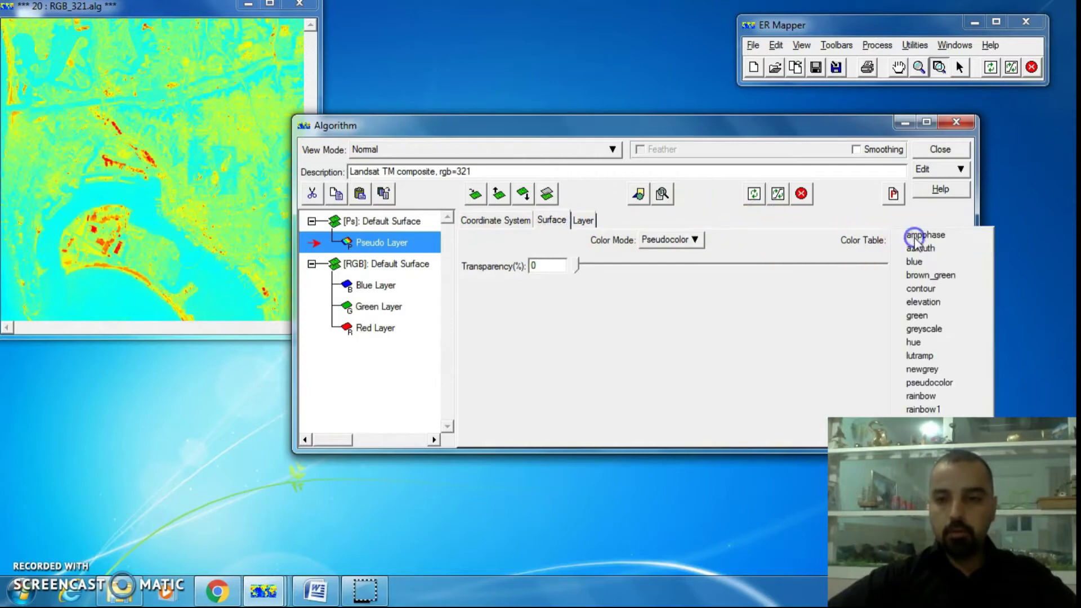
left_click(957, 328)
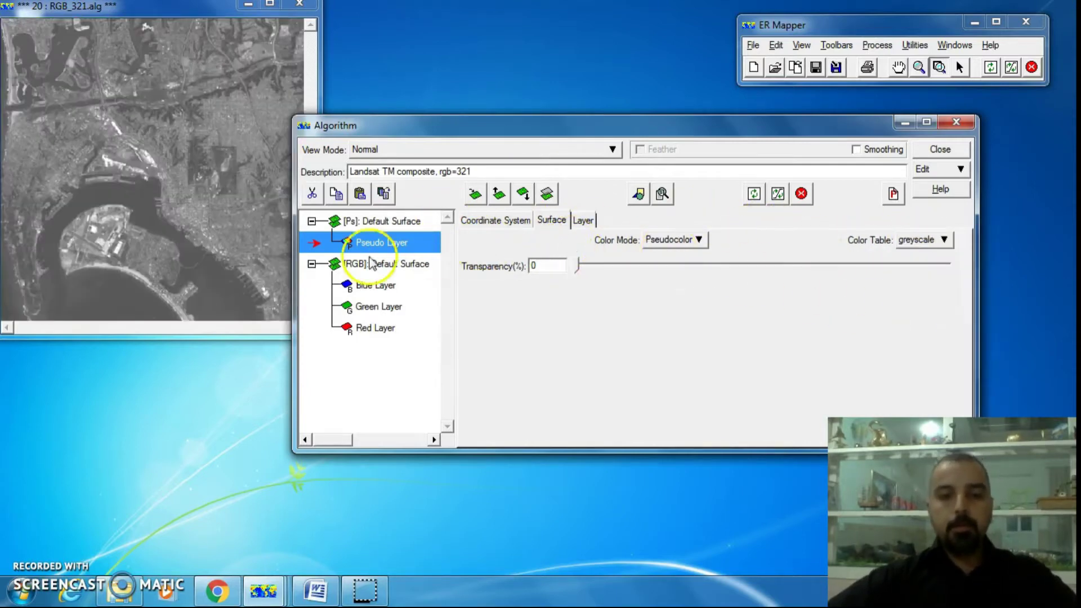
left_click(583, 220)
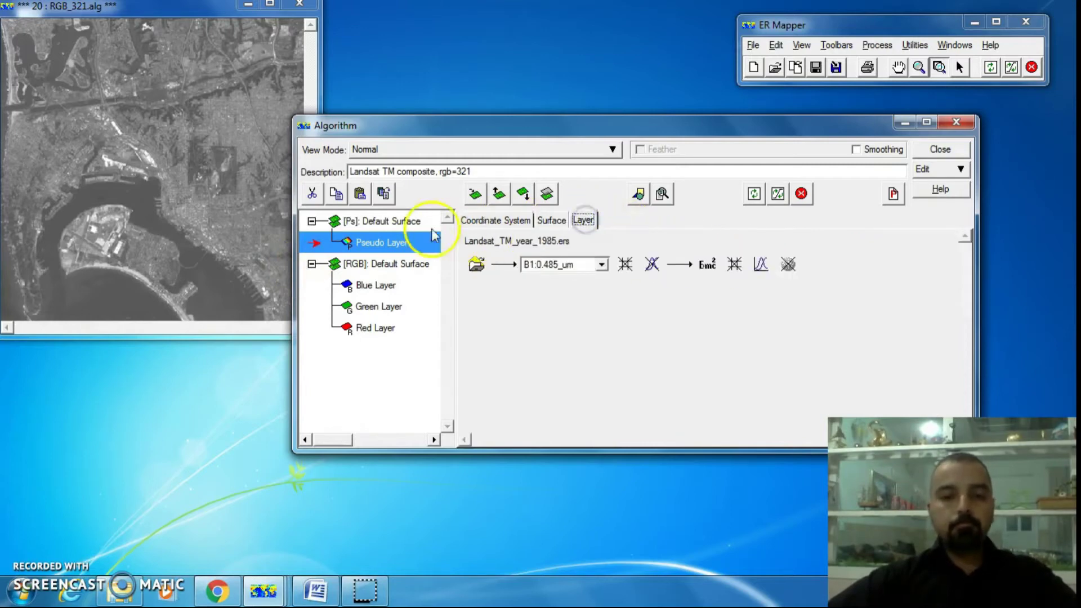
Step: Turn the pseudocolor surface off and back on to compare it with the RGB surface underneath
left_click(389, 221)
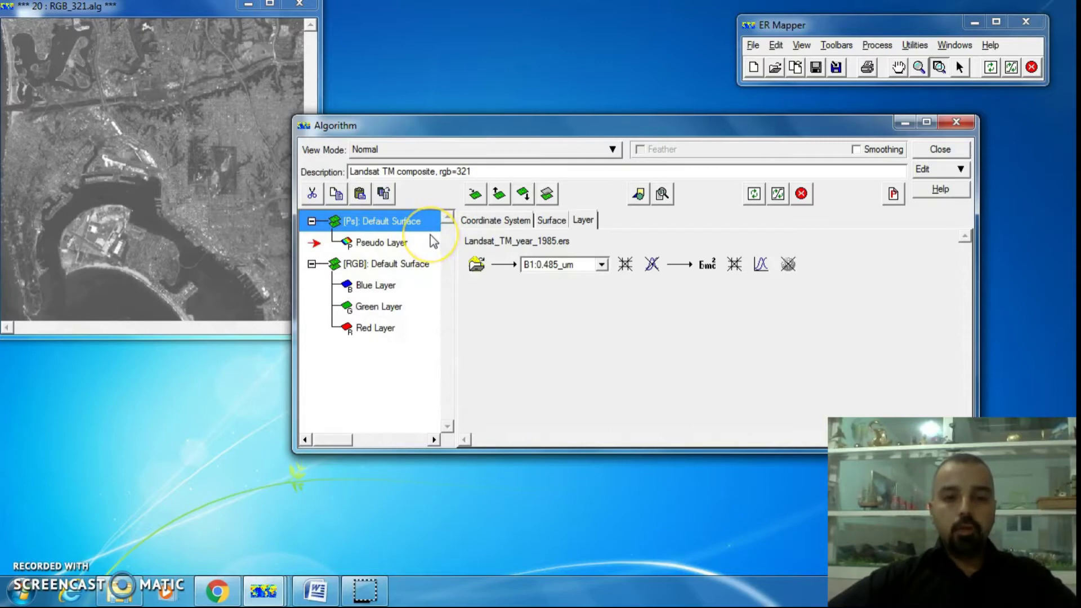
left_click(410, 271)
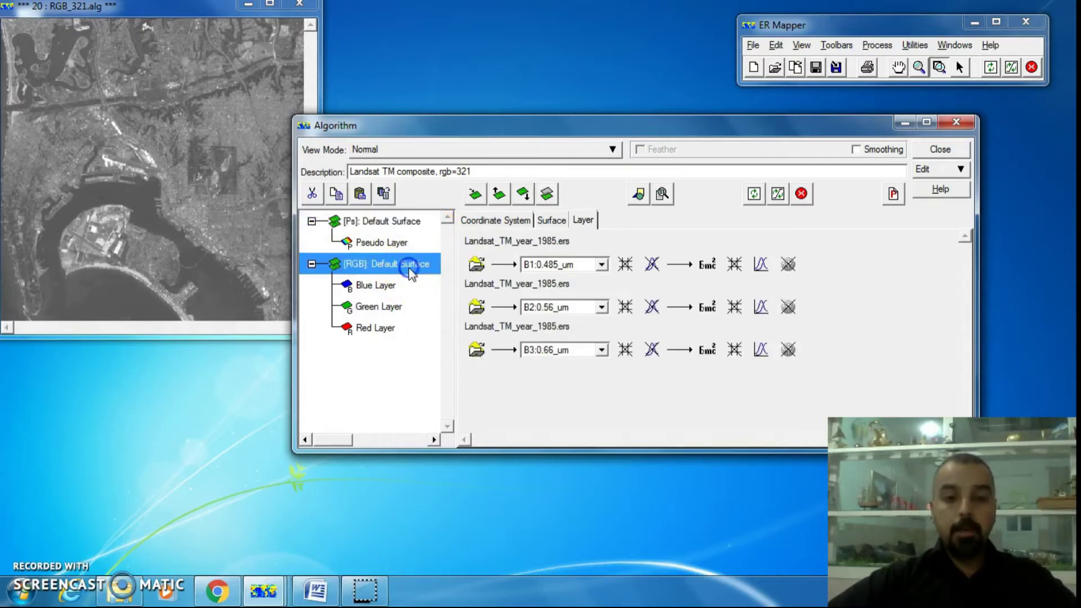
left_click(418, 221)
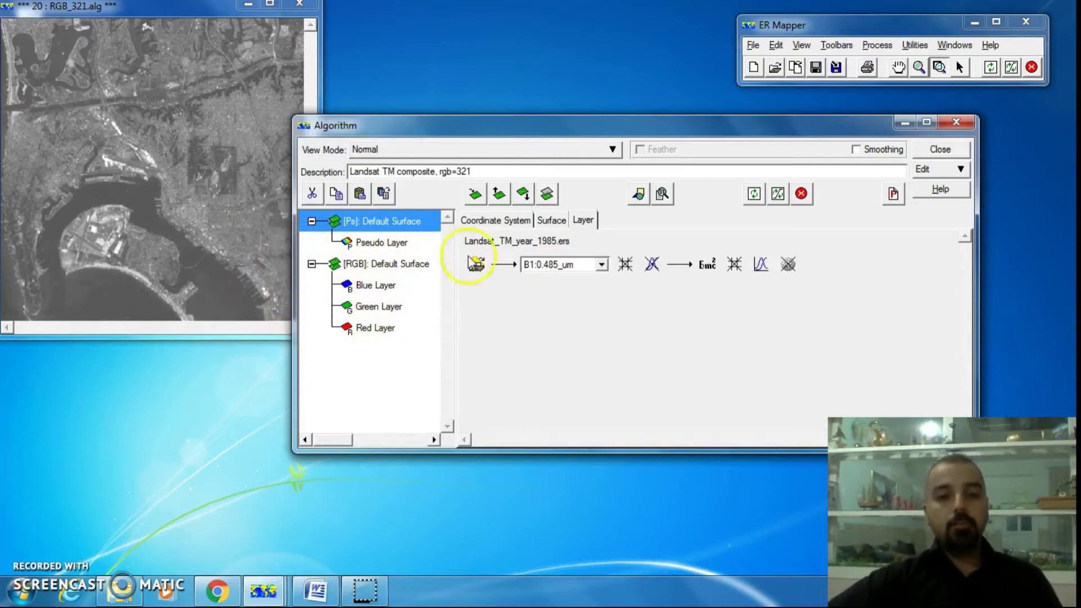
left_click(547, 195)
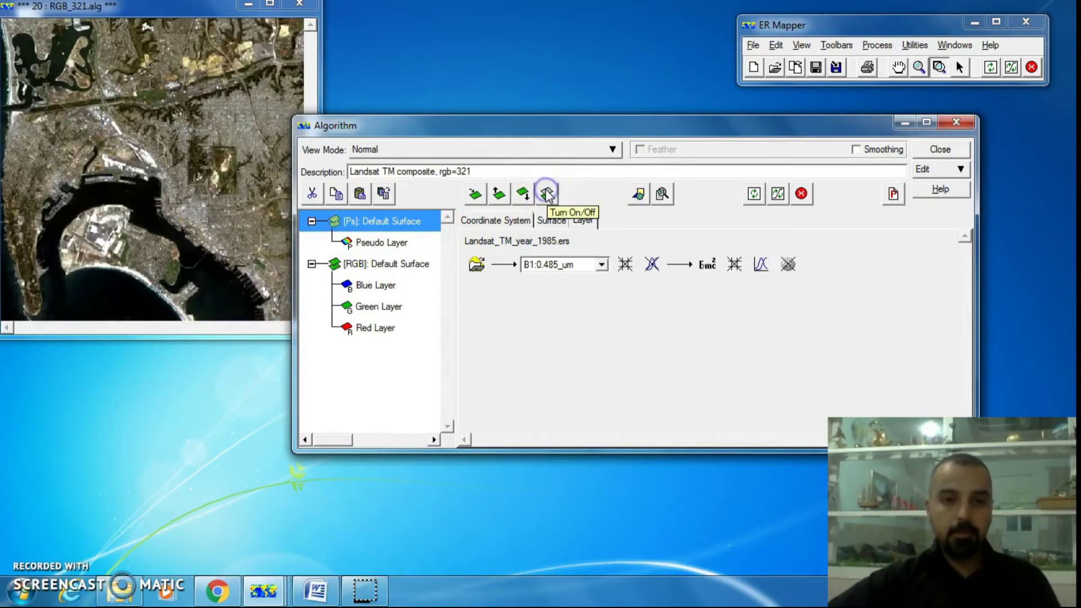
left_click_drag(357, 225, 442, 241)
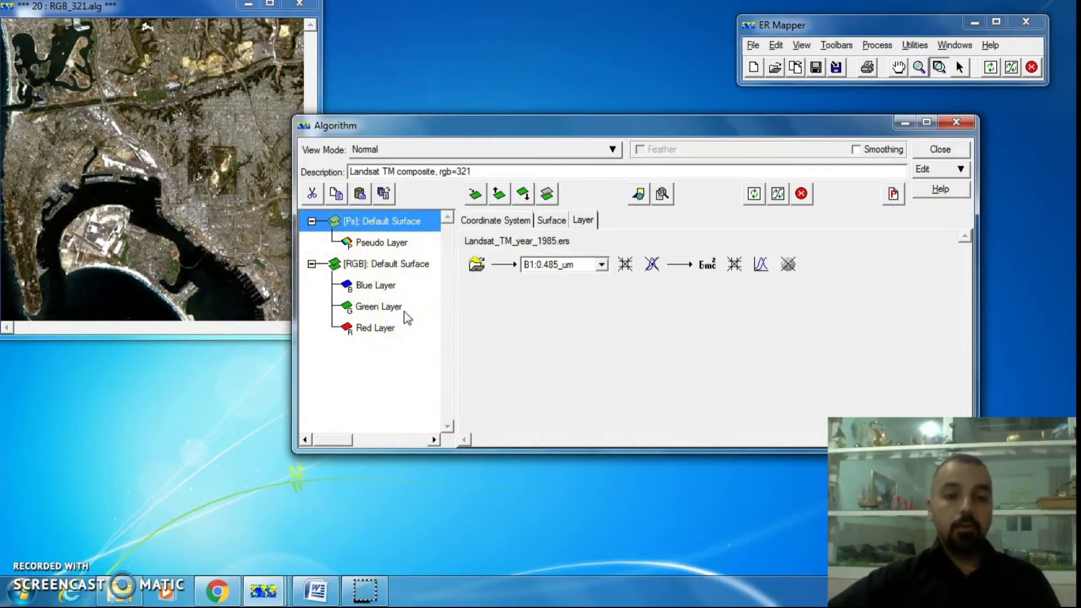
left_click(547, 193)
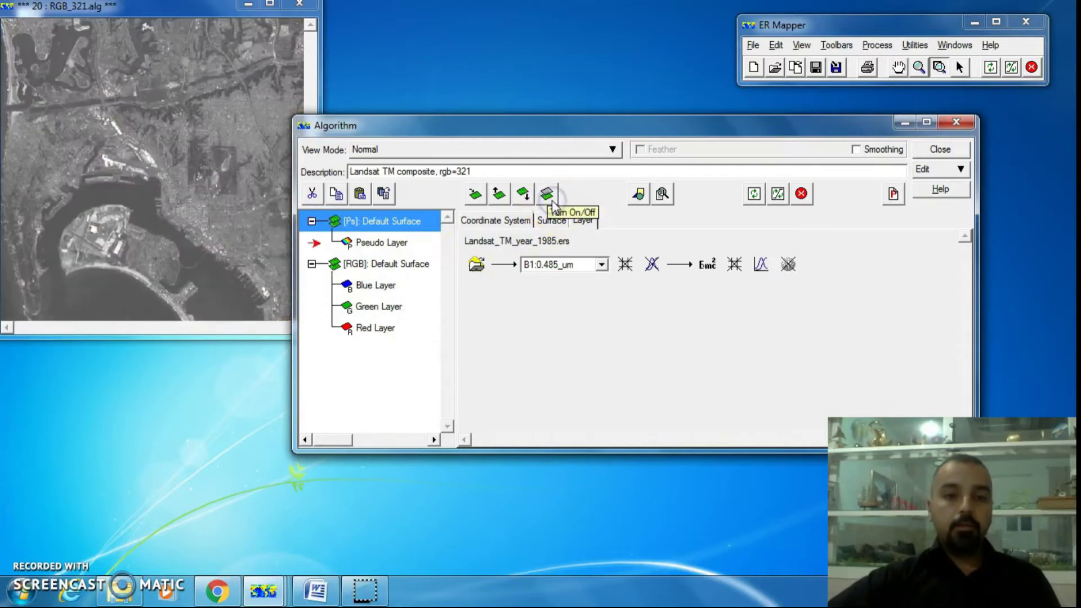
Step: Move the RGB surface above the pseudocolor surface and keep the RGB surface selected
left_click(428, 264)
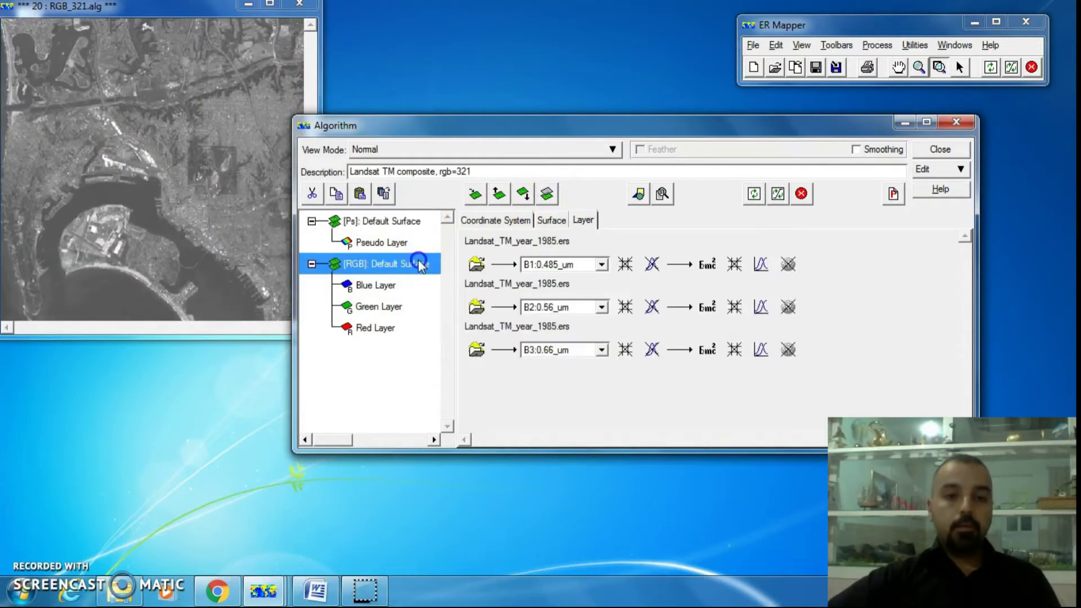
left_click(500, 194)
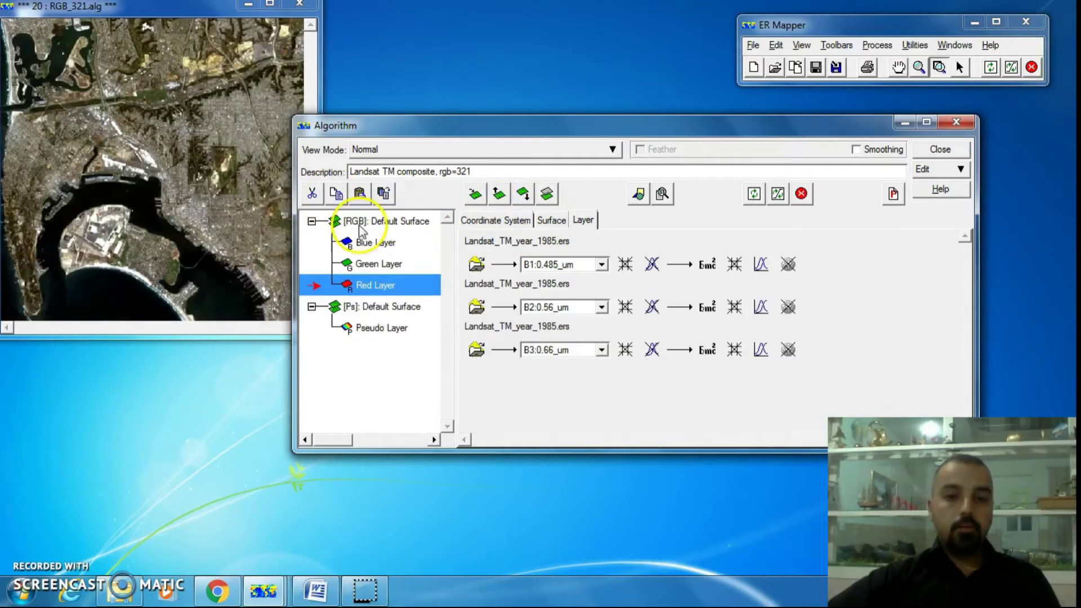
left_click(413, 220)
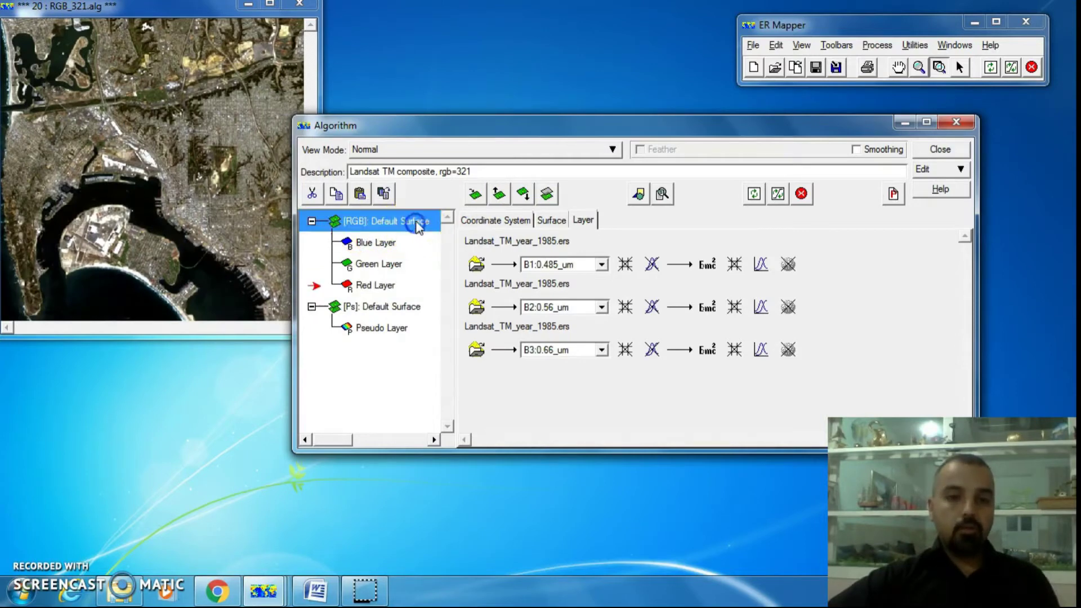
Step: Turn off the RGB surface and select the layer of the pseudocolor surface
left_click(547, 194)
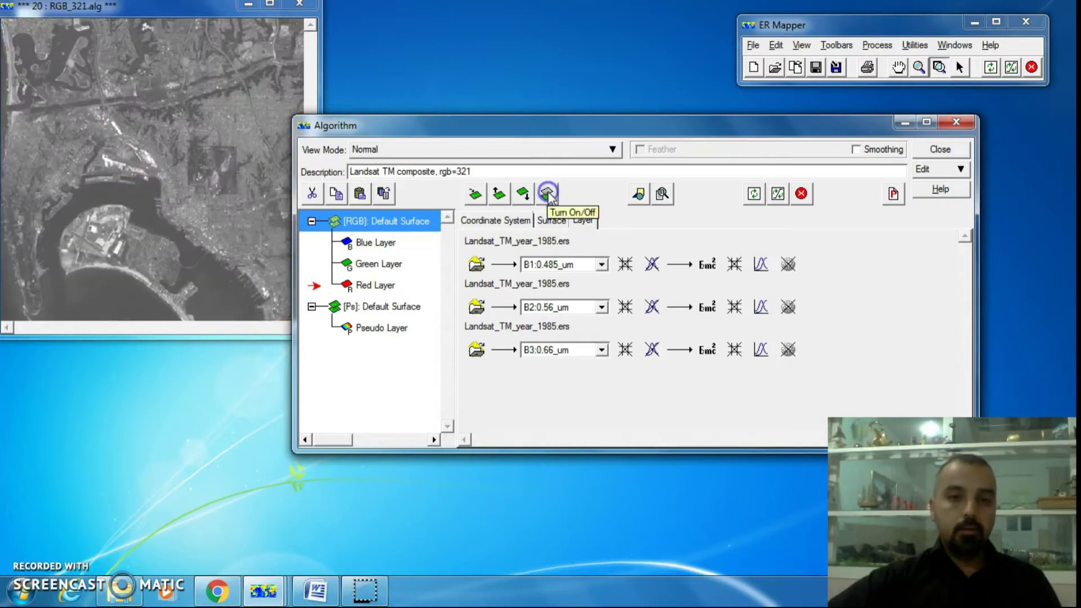
left_click(404, 307)
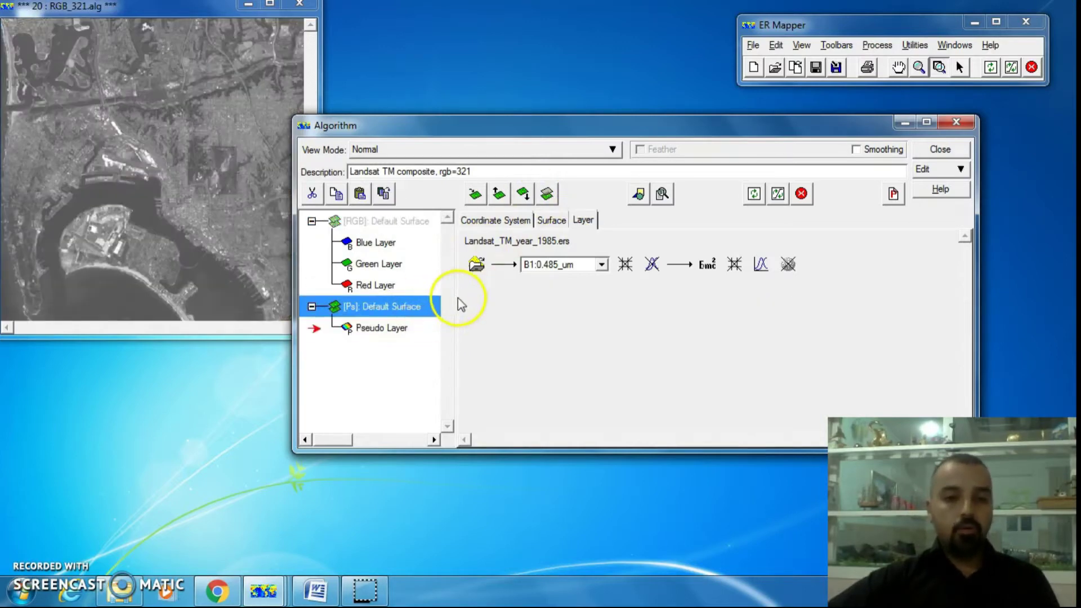
left_click(400, 333)
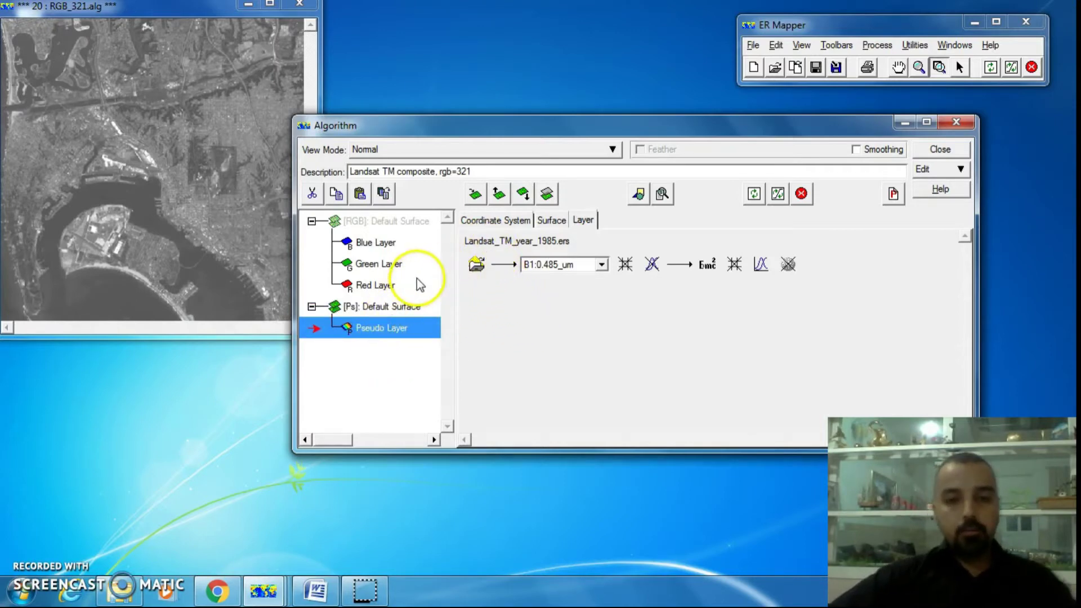
Step: Add a new surface to the algorithm, change its color mode to Hue Saturation Intensity and select its Pseudo Layer
left_click(486, 202)
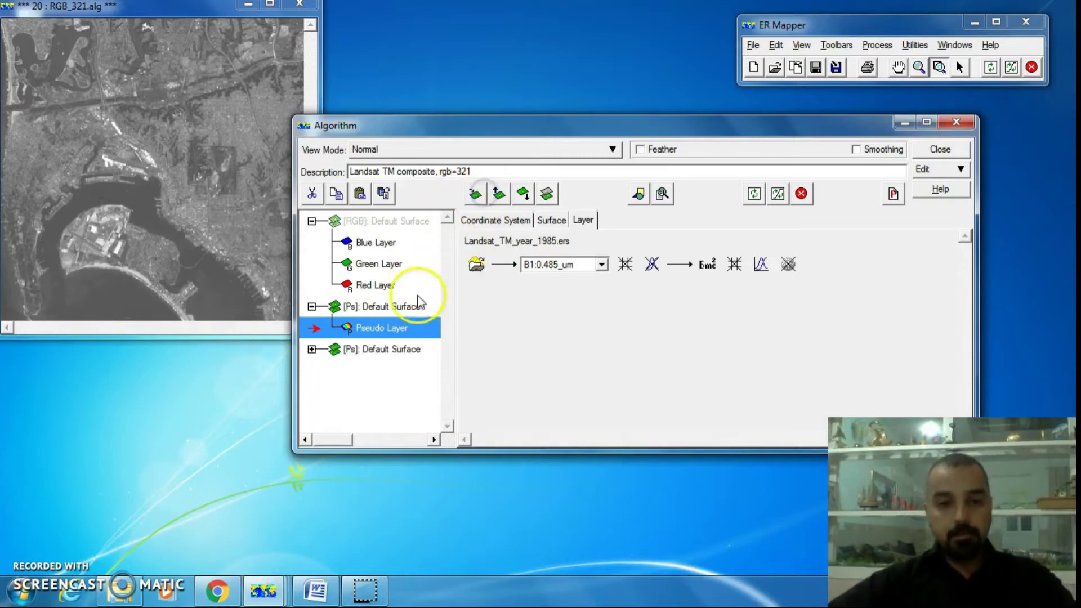
left_click(312, 349)
left_click(311, 350)
left_click(372, 352)
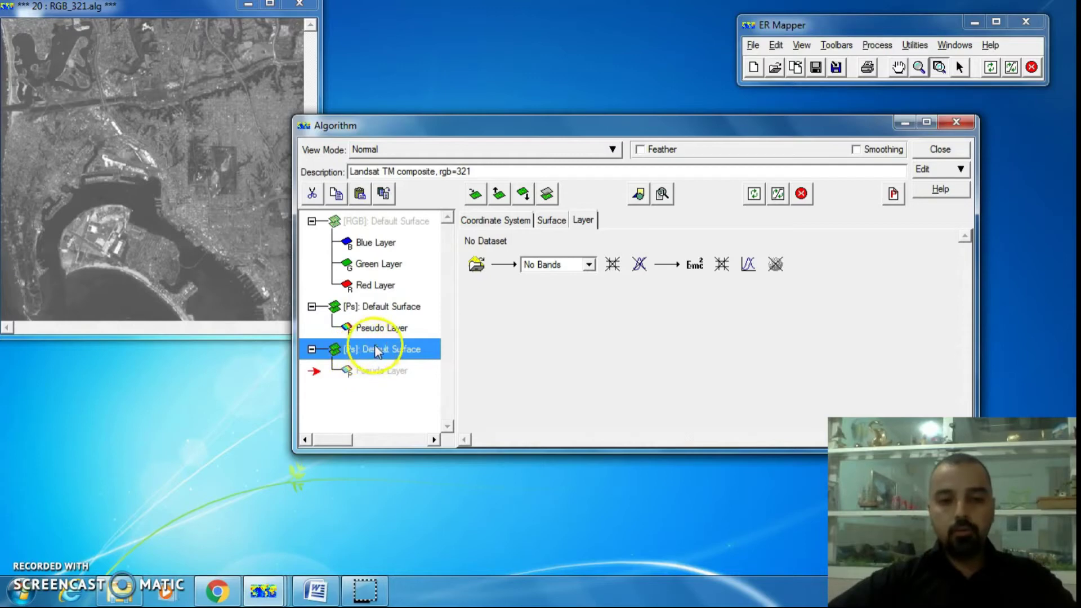
right_click(376, 349)
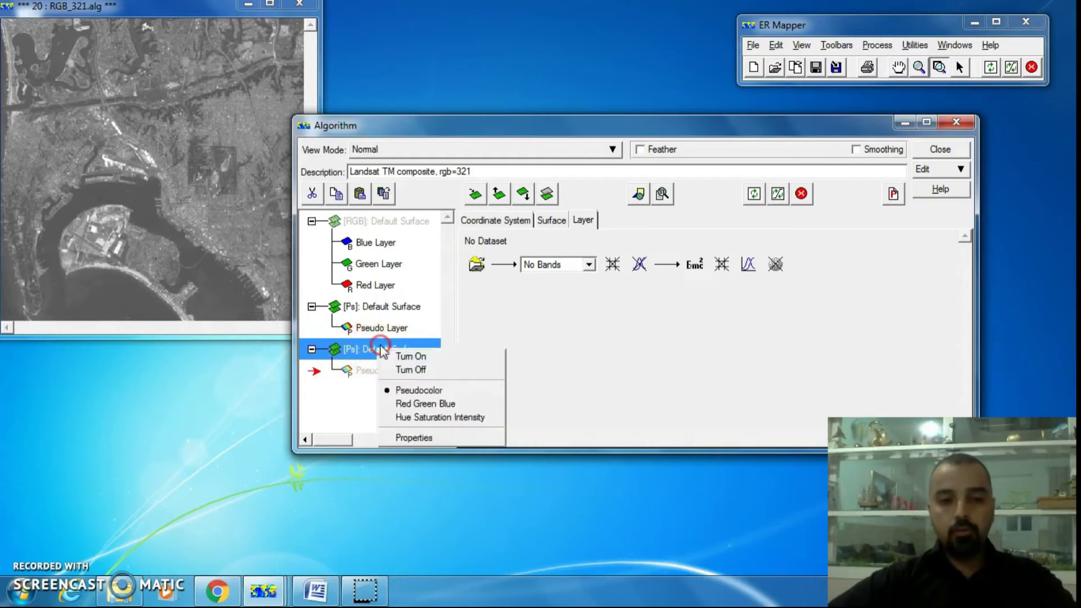
left_click(485, 420)
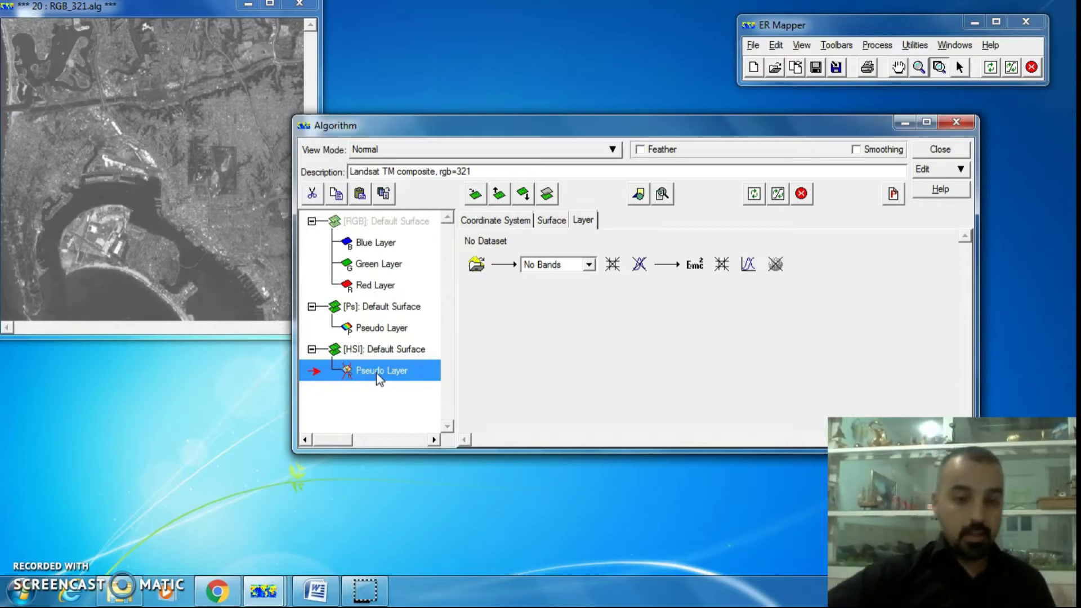
left_click(440, 358)
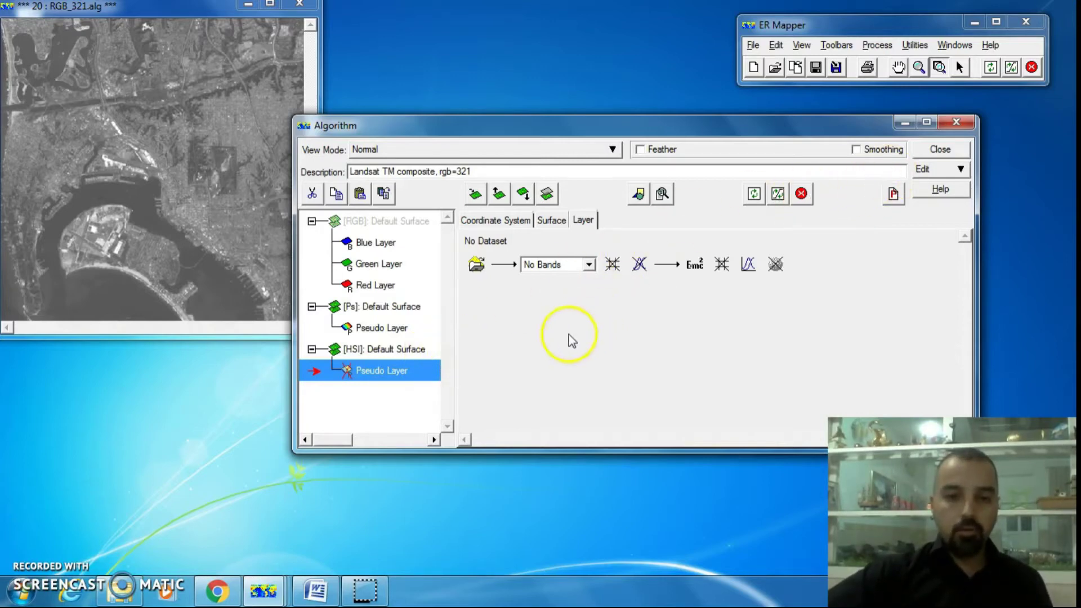
Step: Add Hue, Saturation and Intensity raster layers to the HSI surface in place of its Pseudo Layer
left_click(930, 176)
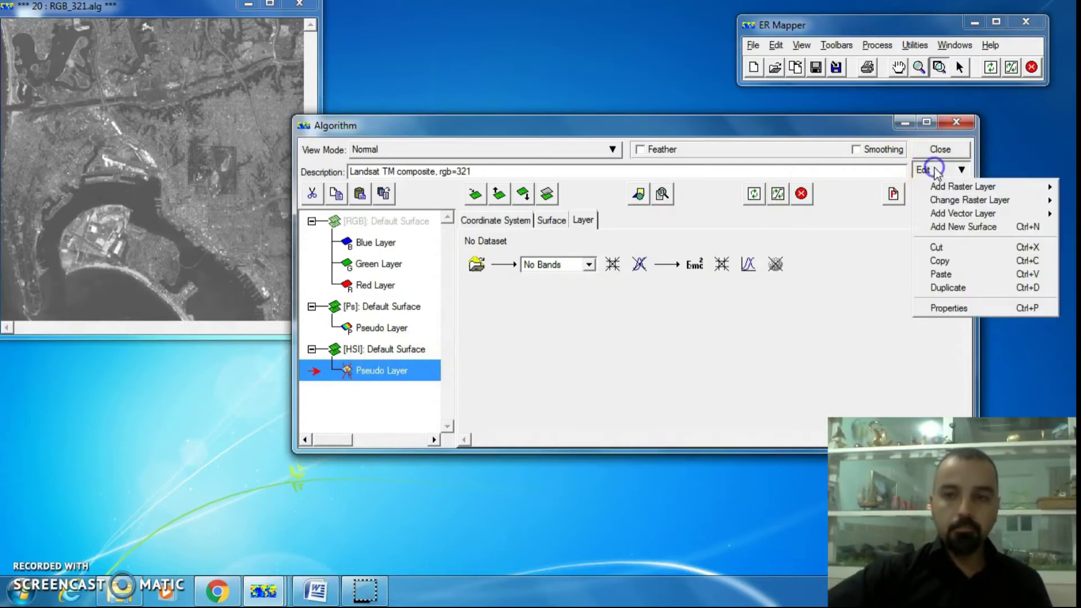
mouse_move(951, 188)
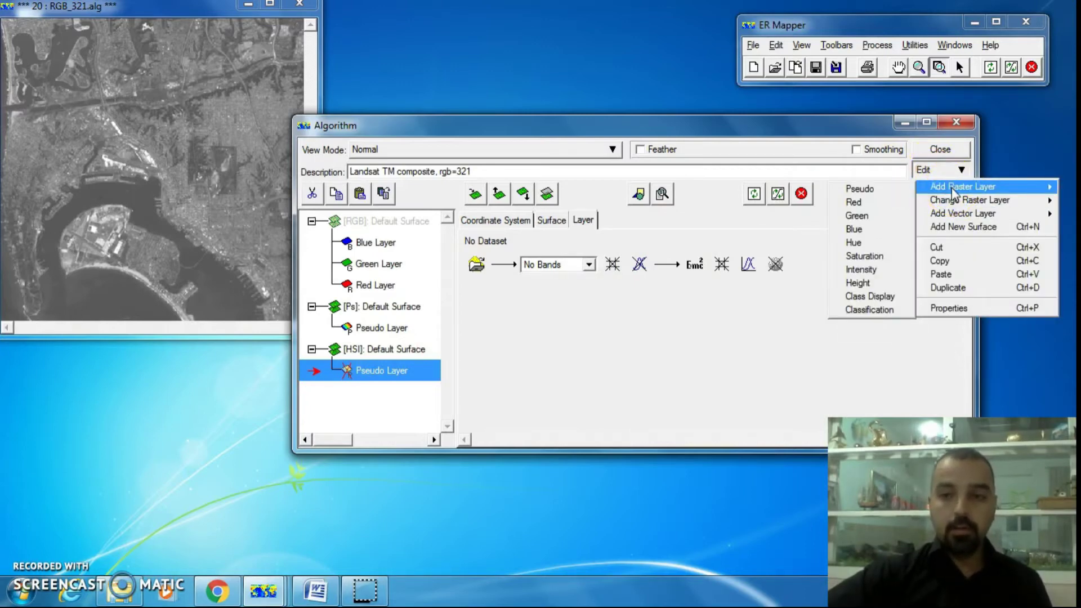
left_click(875, 259)
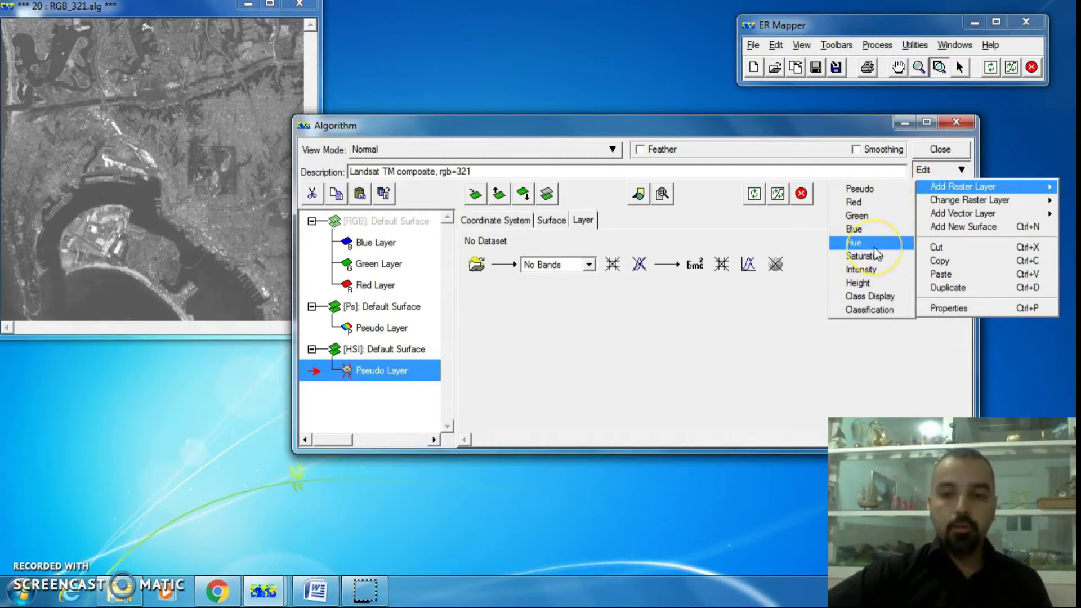
left_click(875, 249)
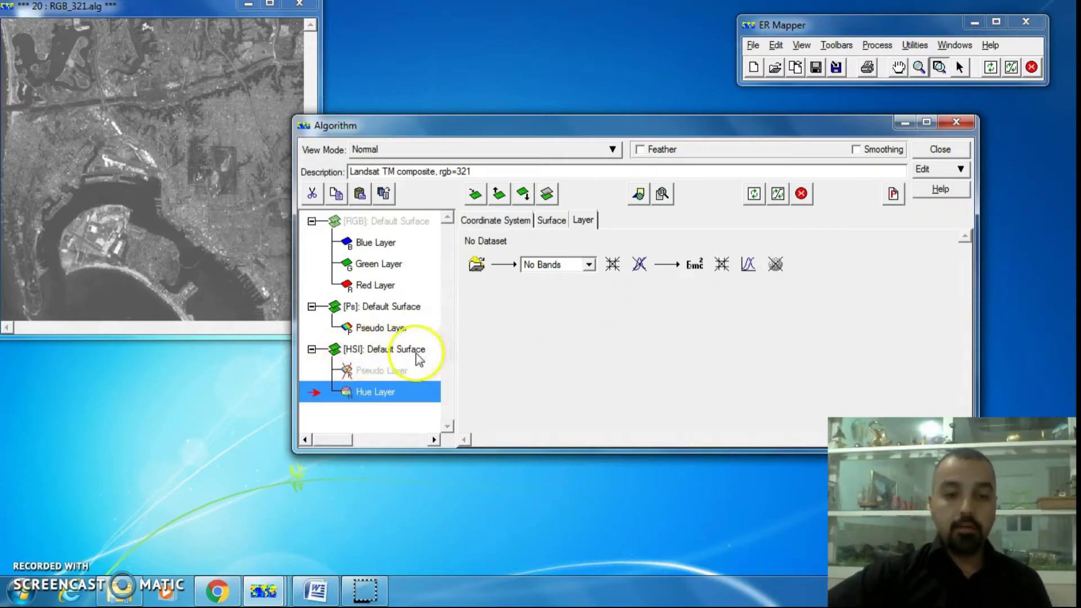
left_click(925, 171)
mouse_move(957, 186)
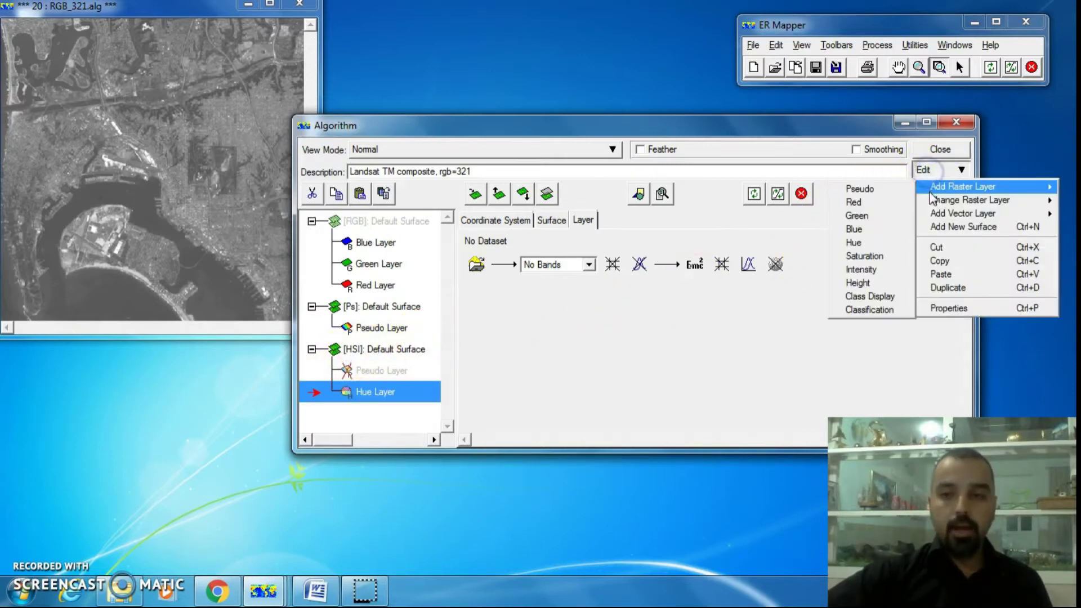
left_click(870, 258)
left_click(932, 174)
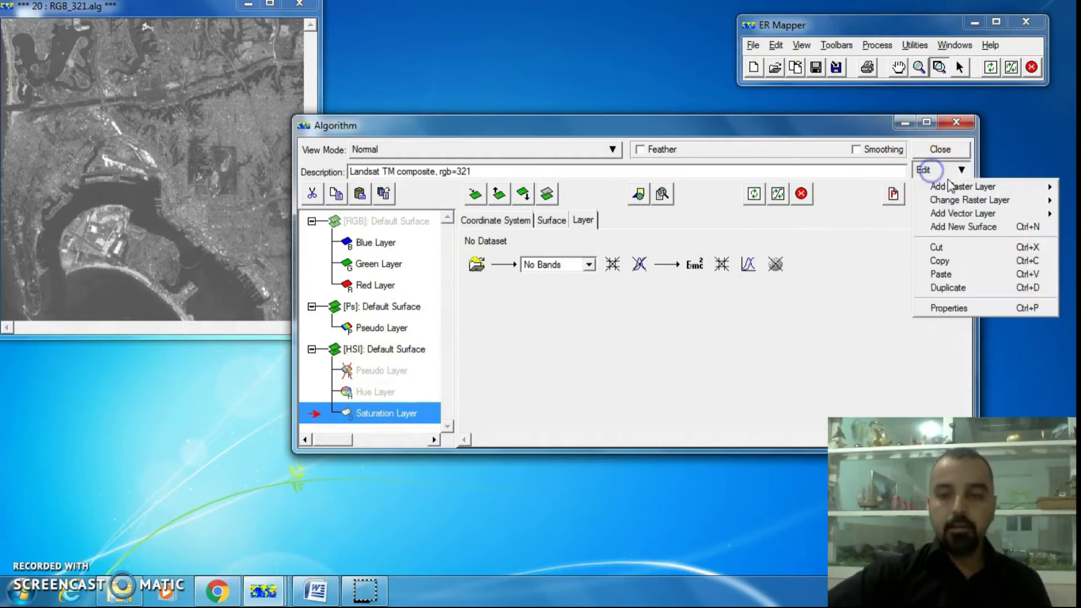
mouse_move(918, 187)
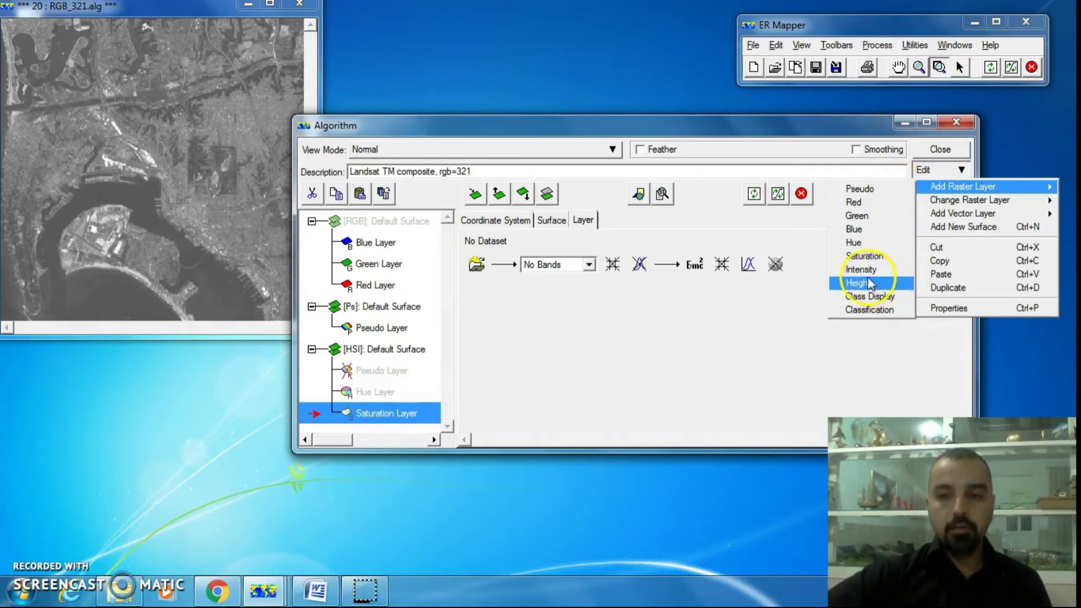
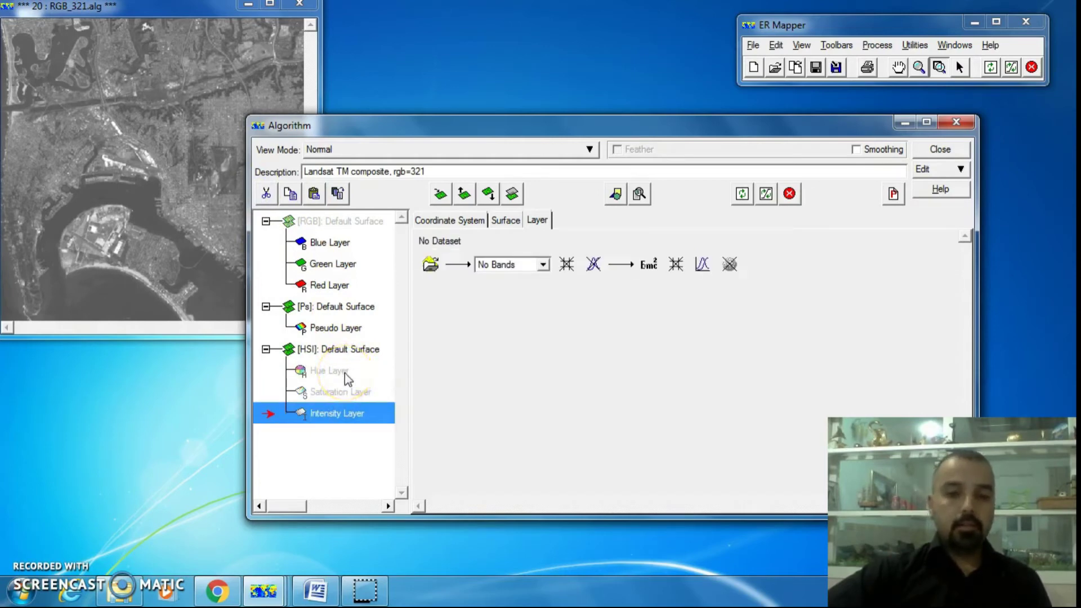
Step: Go through the HSI surface's three layers and load Landsat_TM_year_1985.ers into the Hue Layer
left_click(354, 374)
left_click(350, 392)
left_click(349, 416)
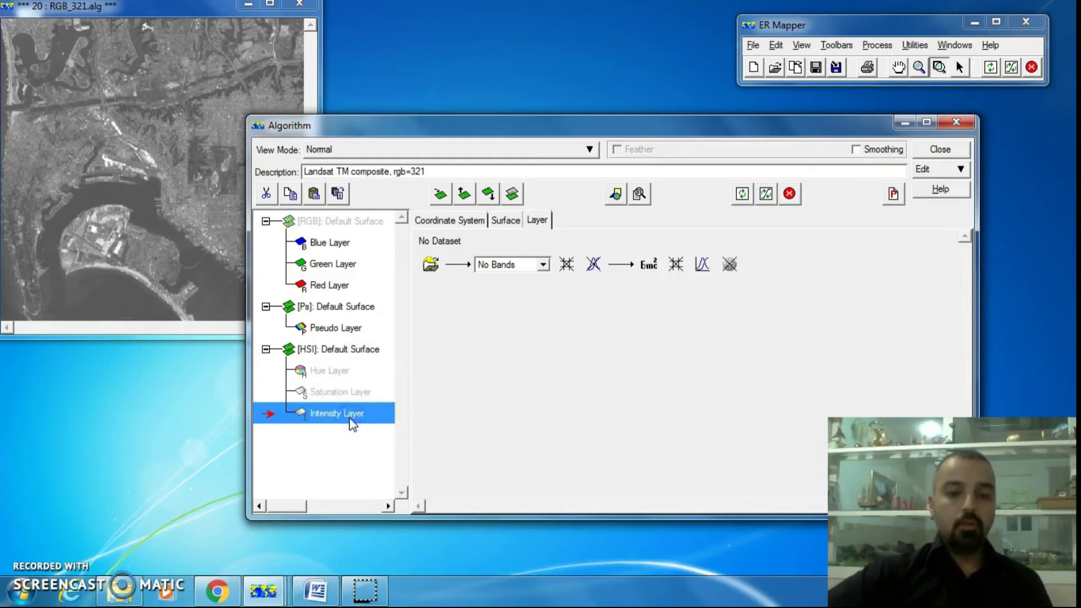
left_click(345, 374)
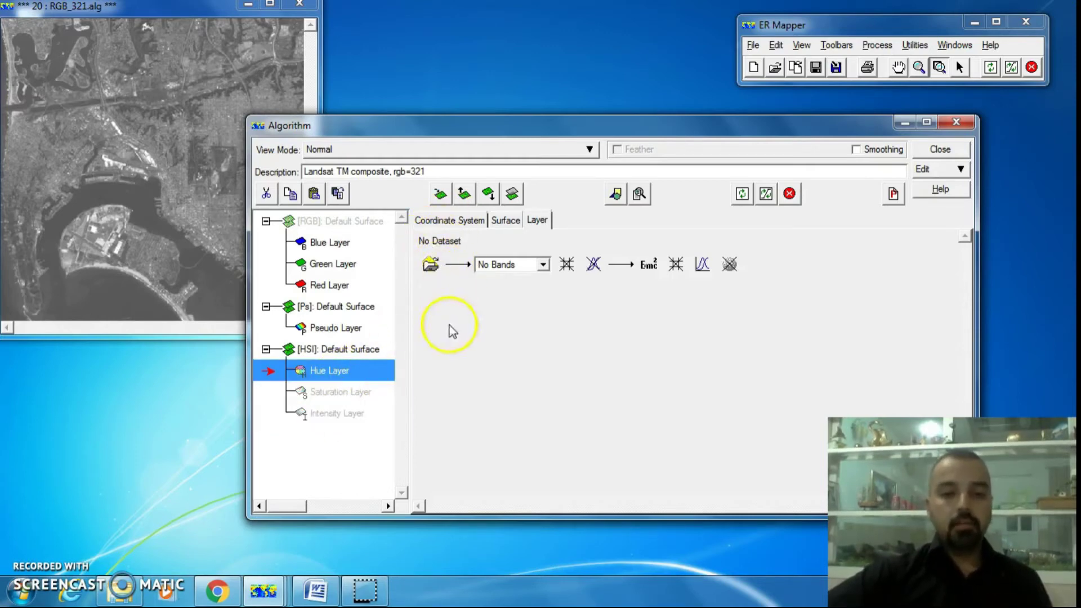
left_click(431, 265)
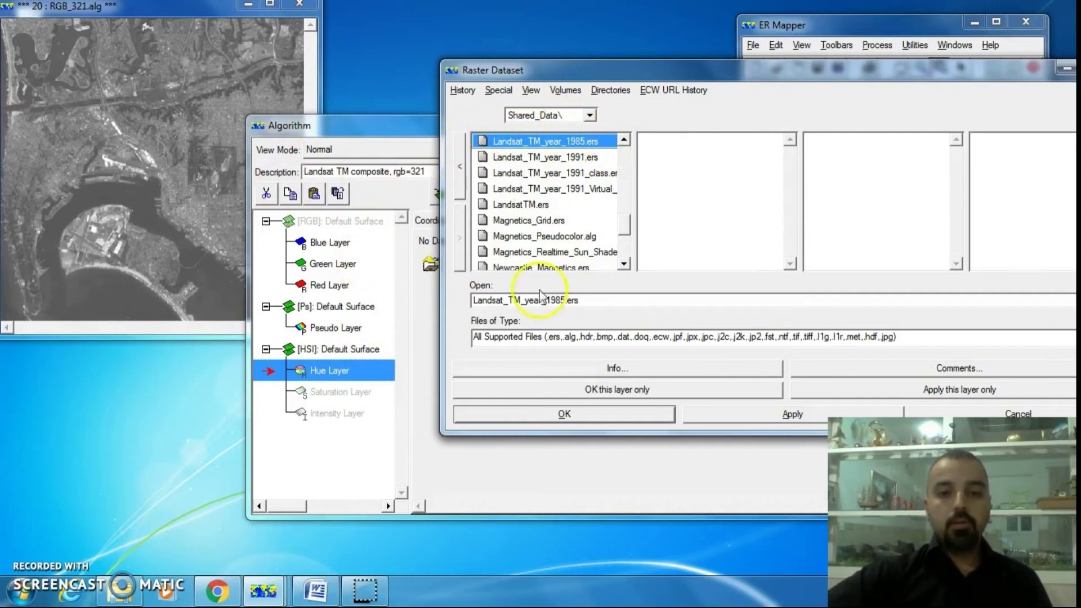
left_click(591, 420)
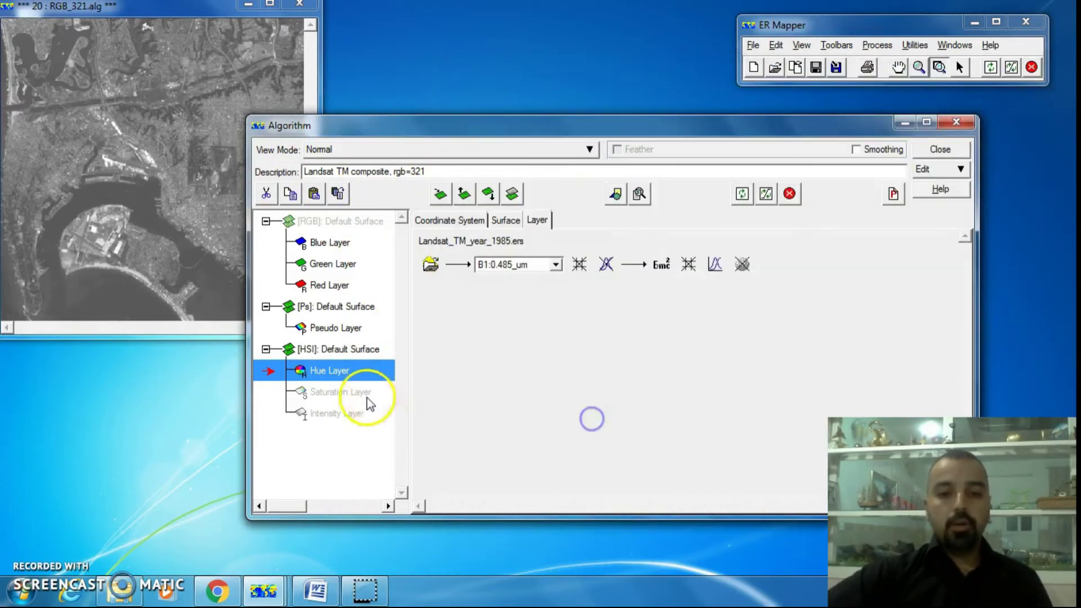
Step: Load Landsat_TM_year_1985.ers into the Saturation and Intensity layers of the HSI surface
left_click(349, 392)
left_click(430, 263)
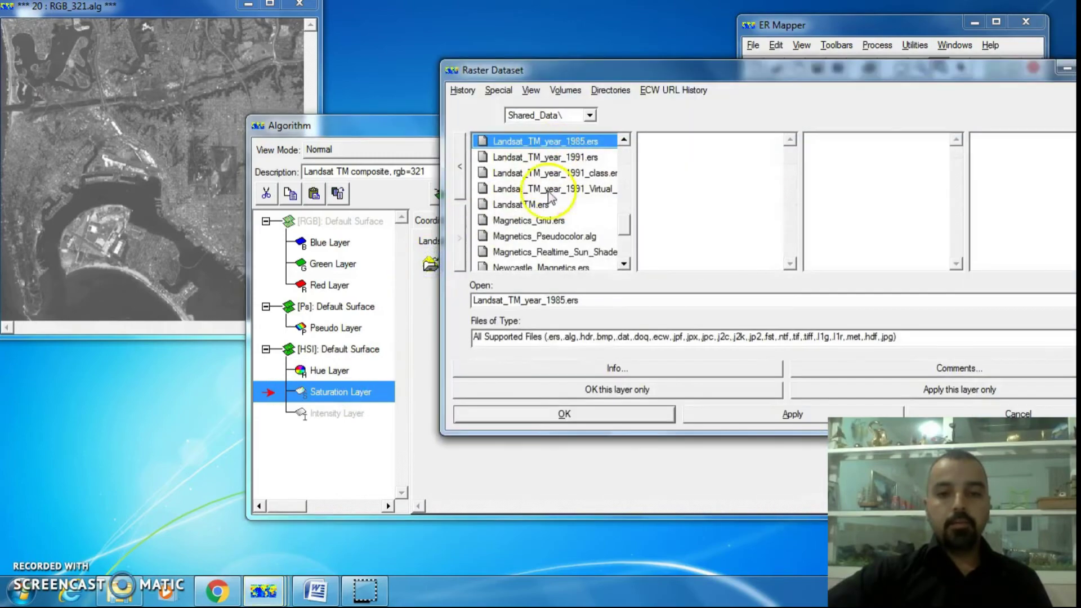
left_click(565, 415)
left_click(331, 416)
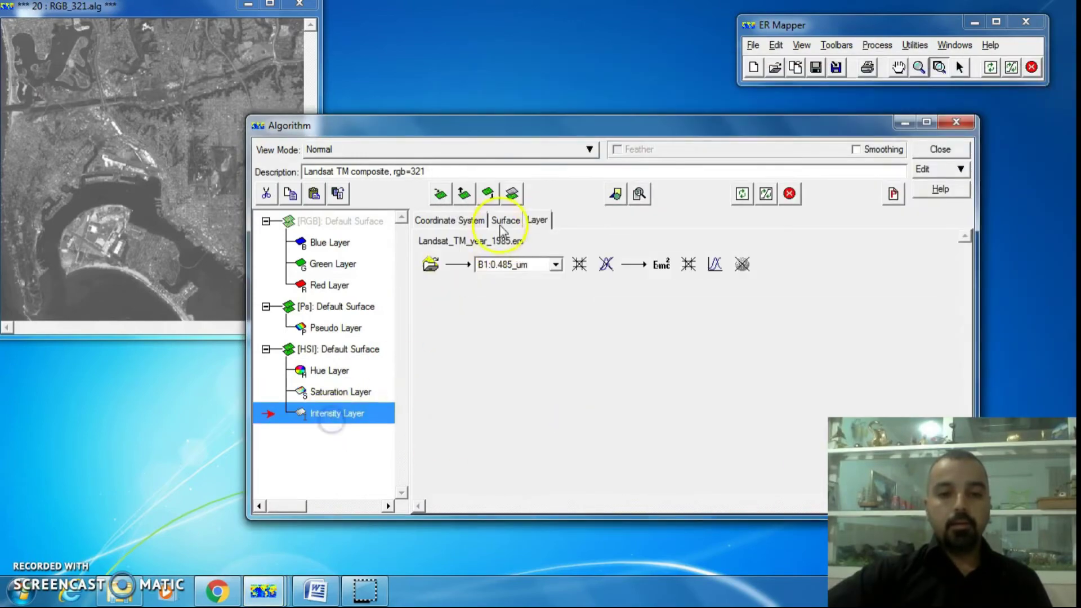
left_click(427, 266)
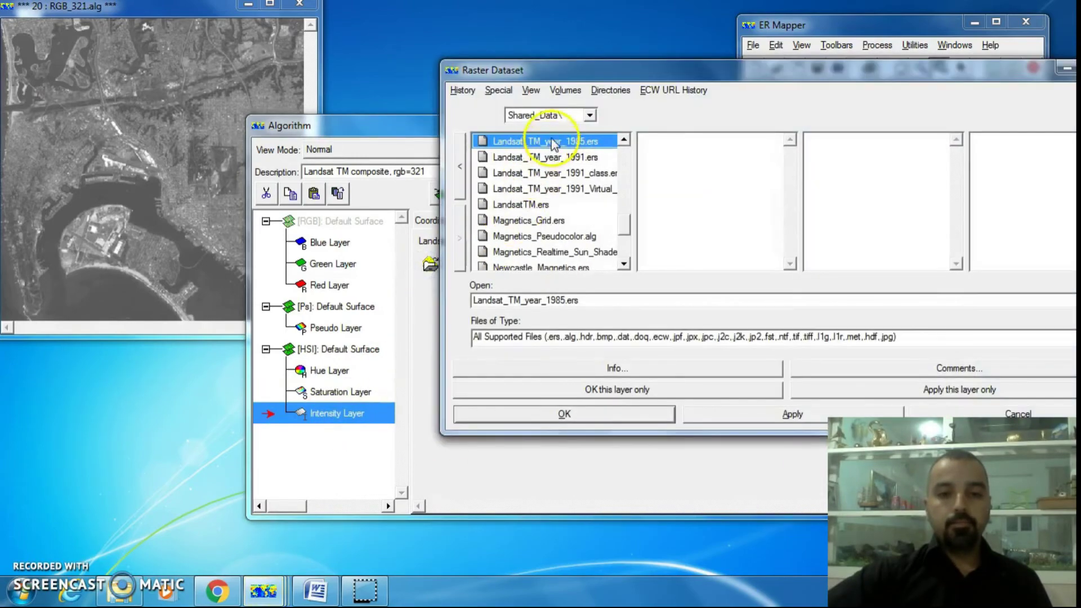
left_click(551, 414)
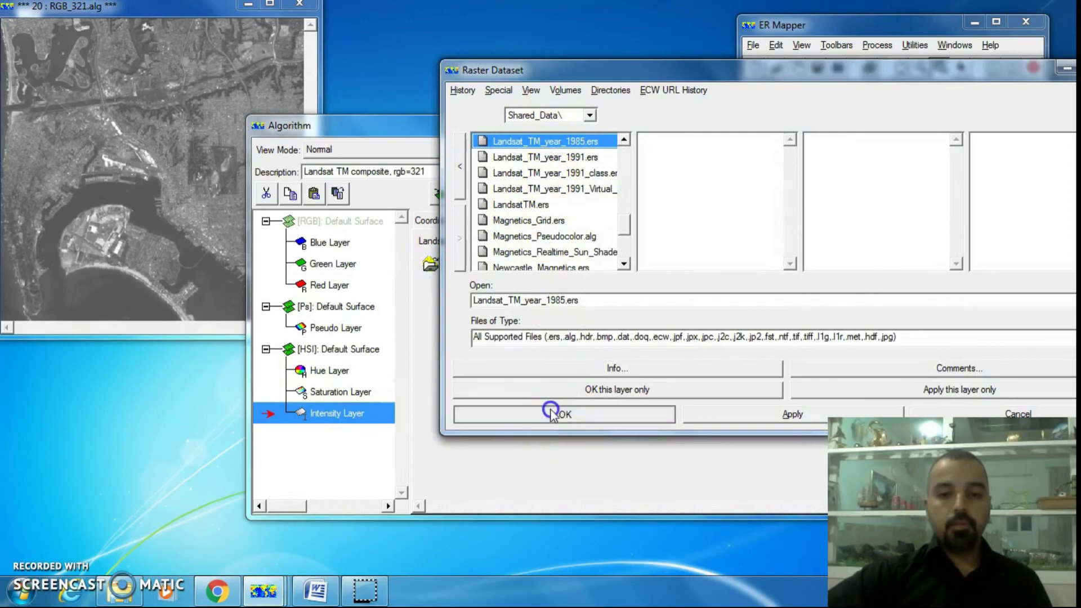
left_click_drag(552, 414, 372, 394)
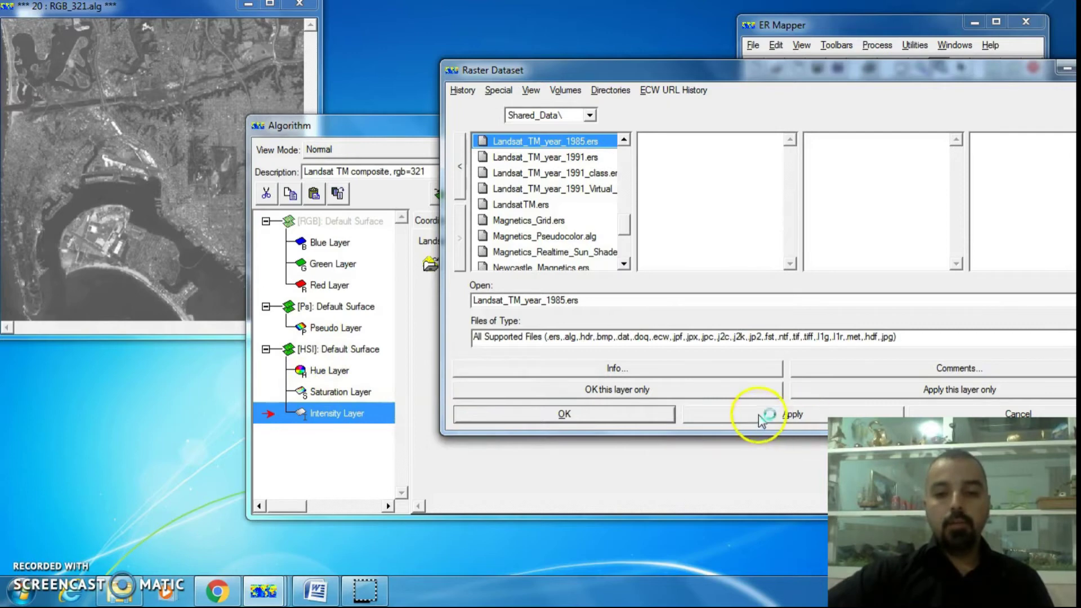
left_click(595, 415)
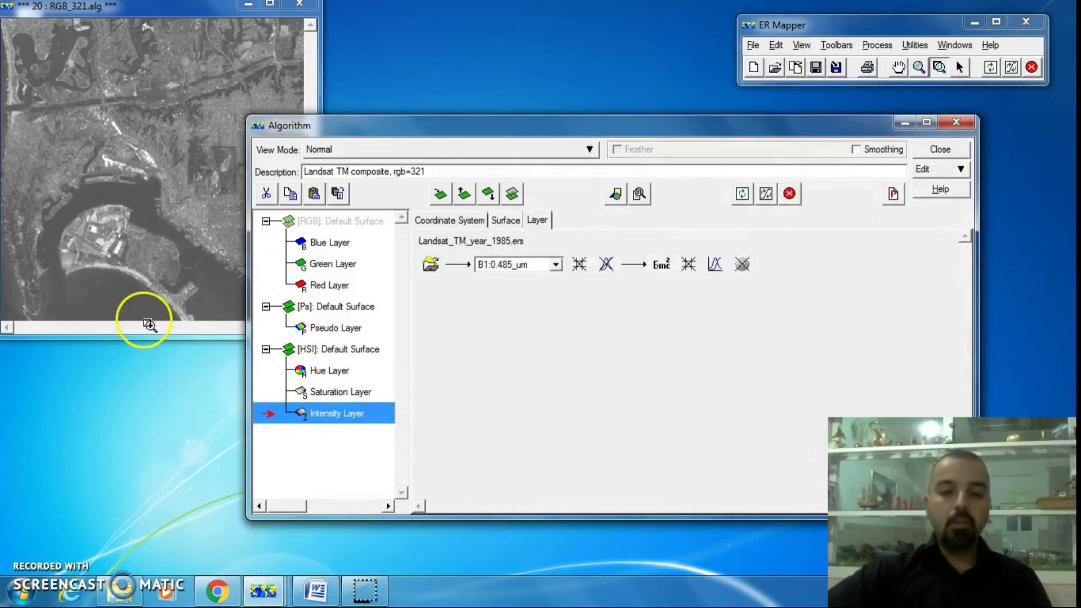
Step: Reapply Landsat_TM_year_1985.ers to the Hue, Saturation and Intensity layers, keeping the dataset chooser open between layers
left_click(325, 370)
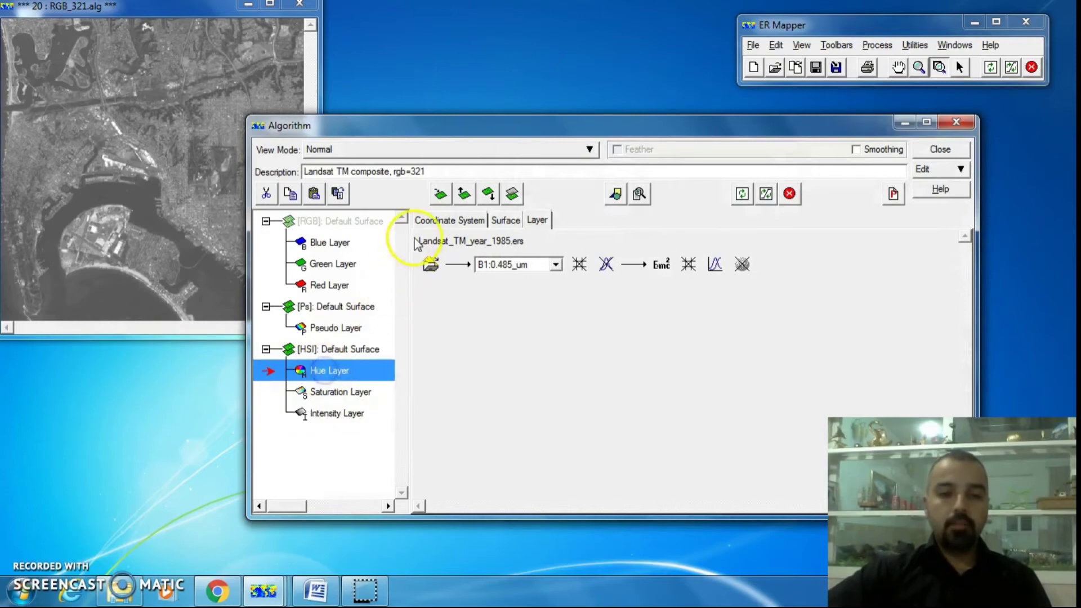
left_click(431, 264)
left_click(740, 414)
left_click(325, 392)
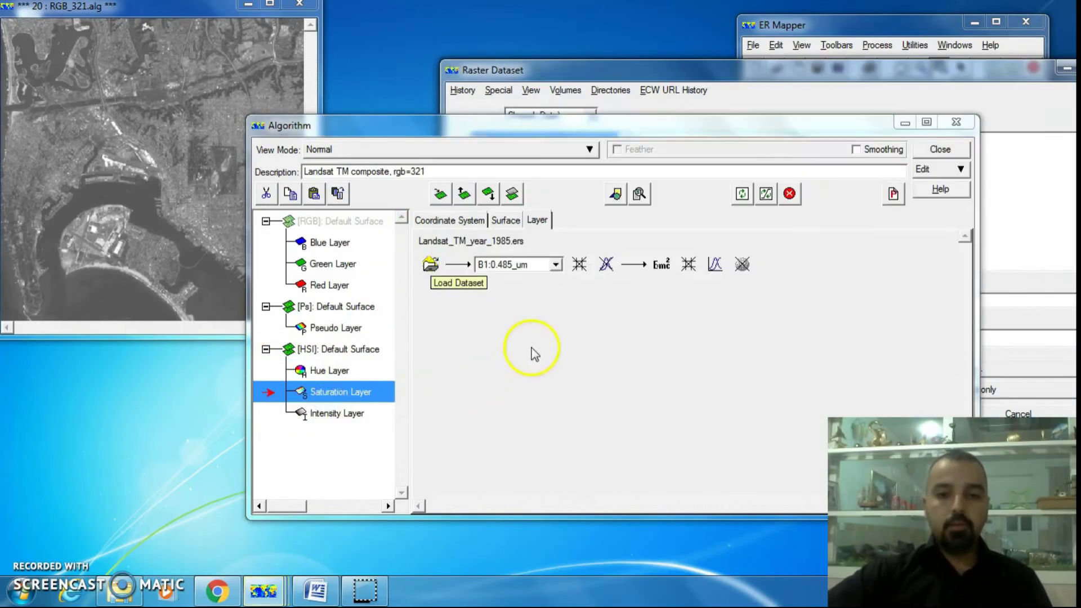
left_click(567, 67)
left_click(755, 412)
left_click(341, 414)
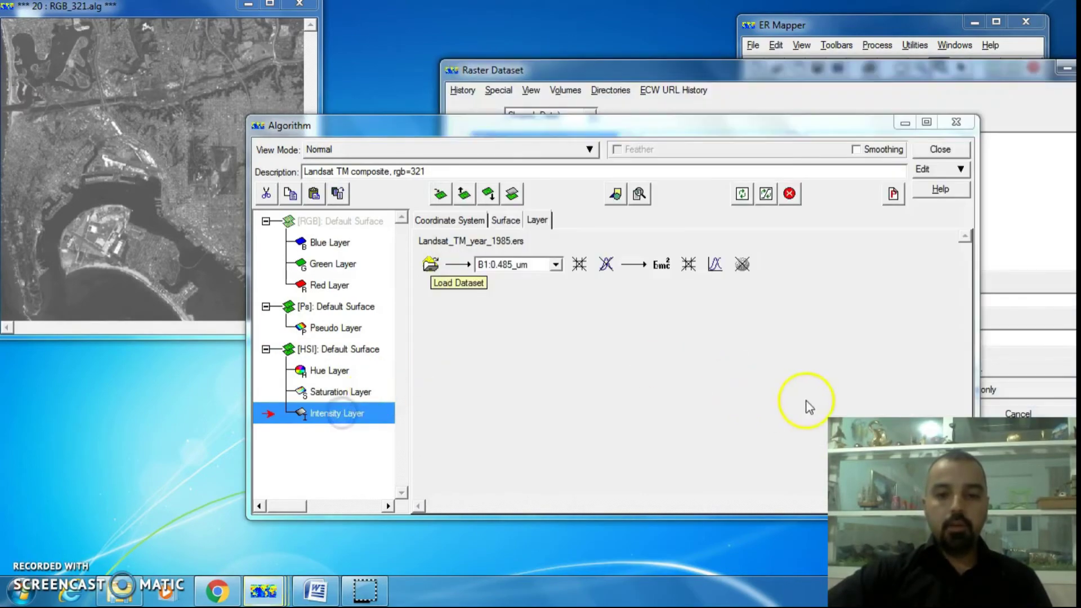
left_click(700, 88)
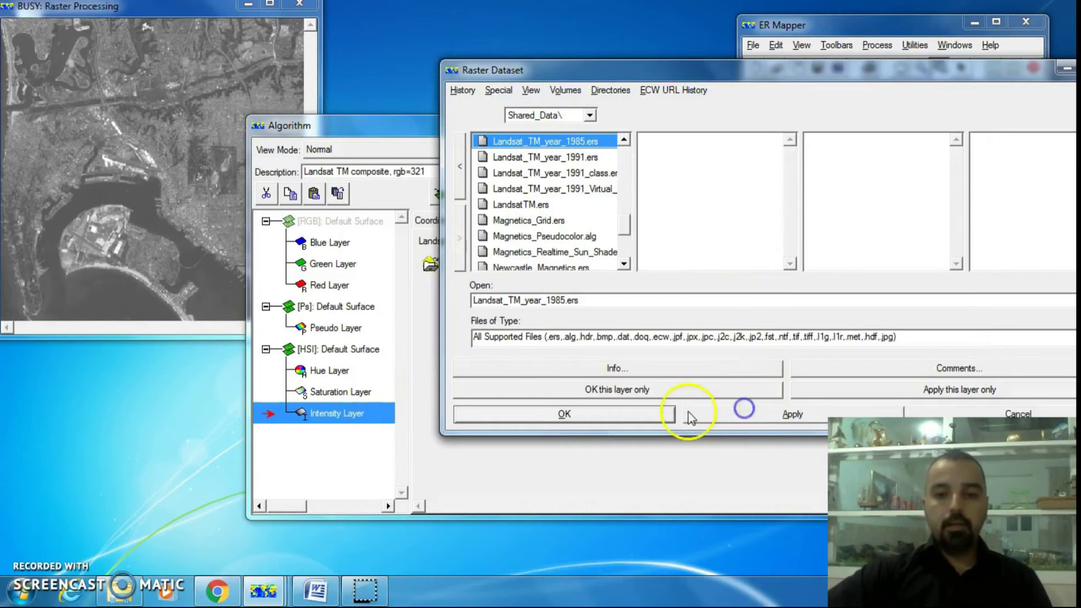
left_click(632, 414)
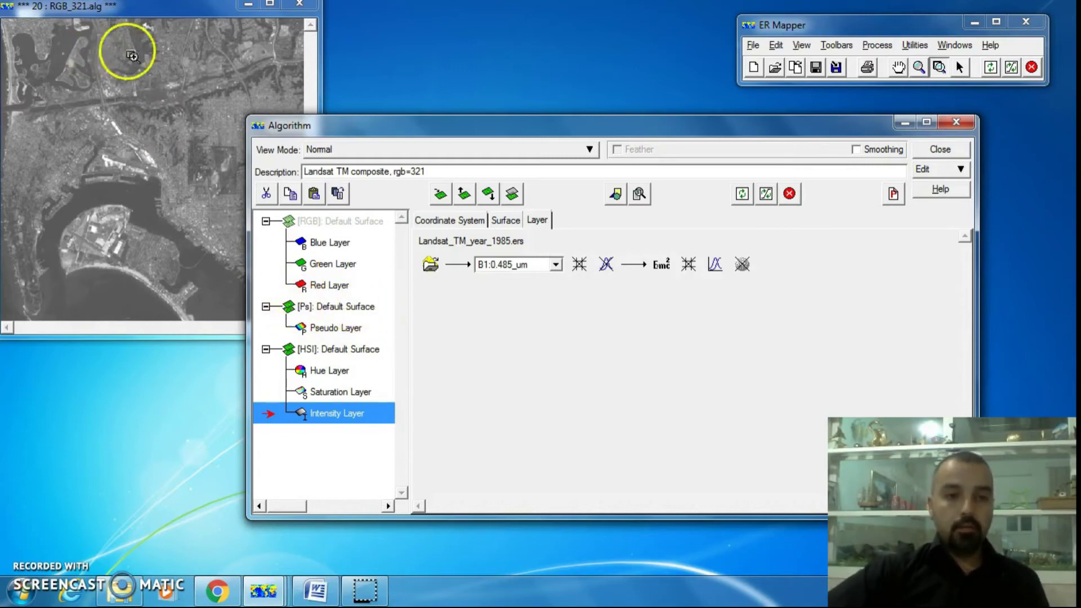
Step: Turn off the pseudocolor surface to inspect the HSI surface, and turn the pseudocolor and RGB surfaces back on
left_click(337, 309)
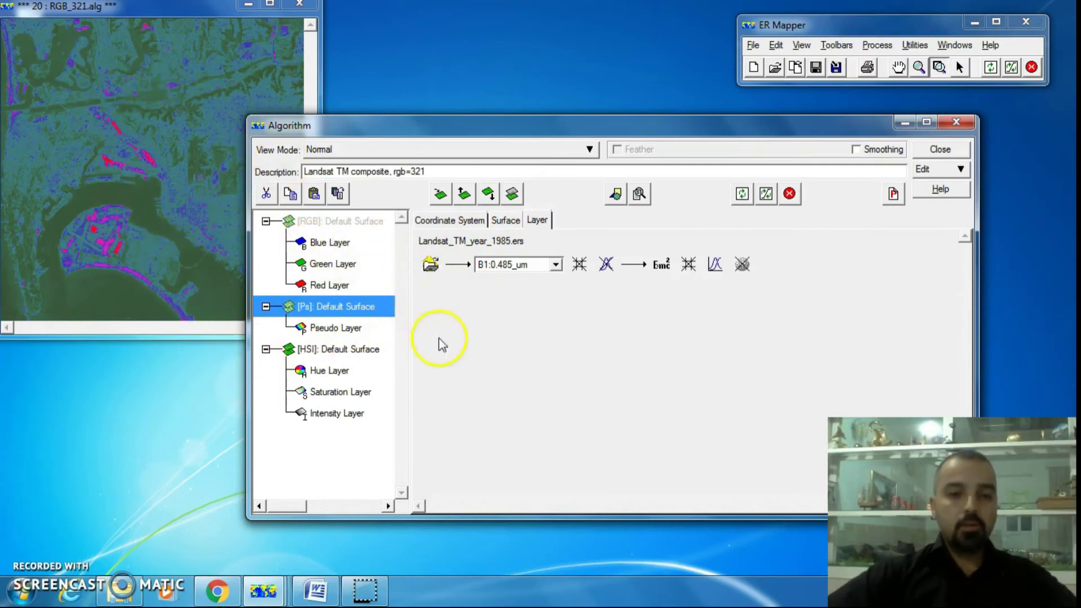
left_click(335, 355)
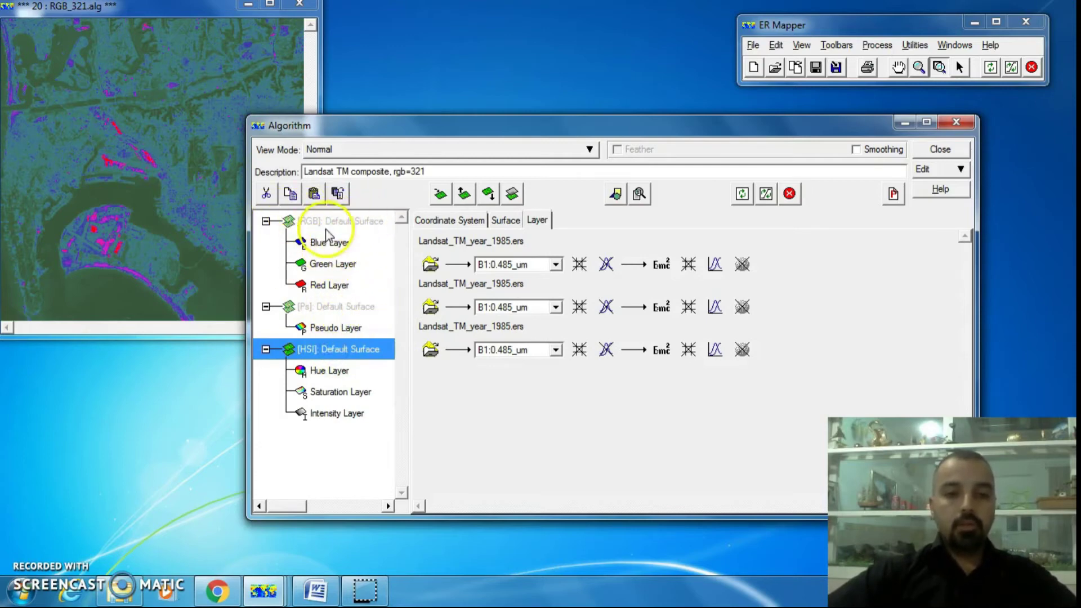
left_click(347, 309)
left_click(516, 196)
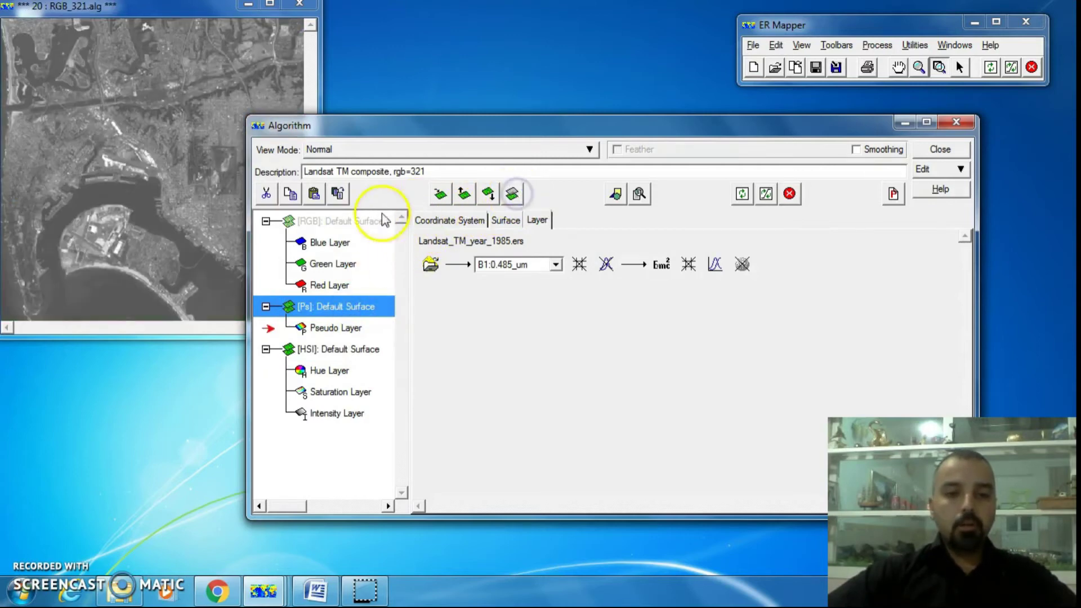
left_click(357, 221)
left_click(510, 196)
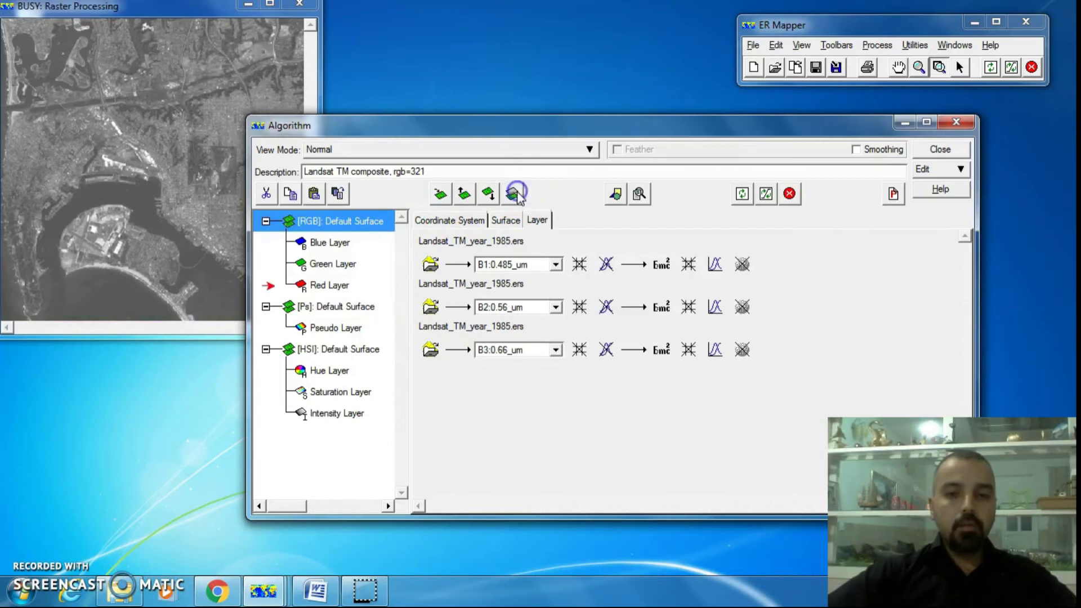
Step: Move the HSI surface to the top of the surface stack and place its Intensity Layer above the Saturation Layer
left_click(343, 350)
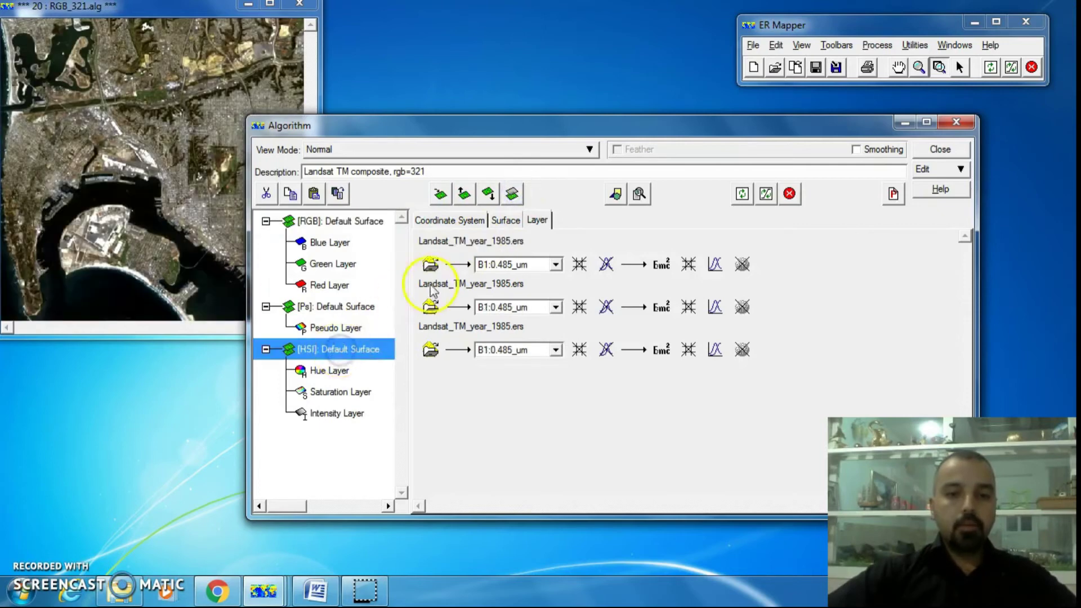
left_click(463, 194)
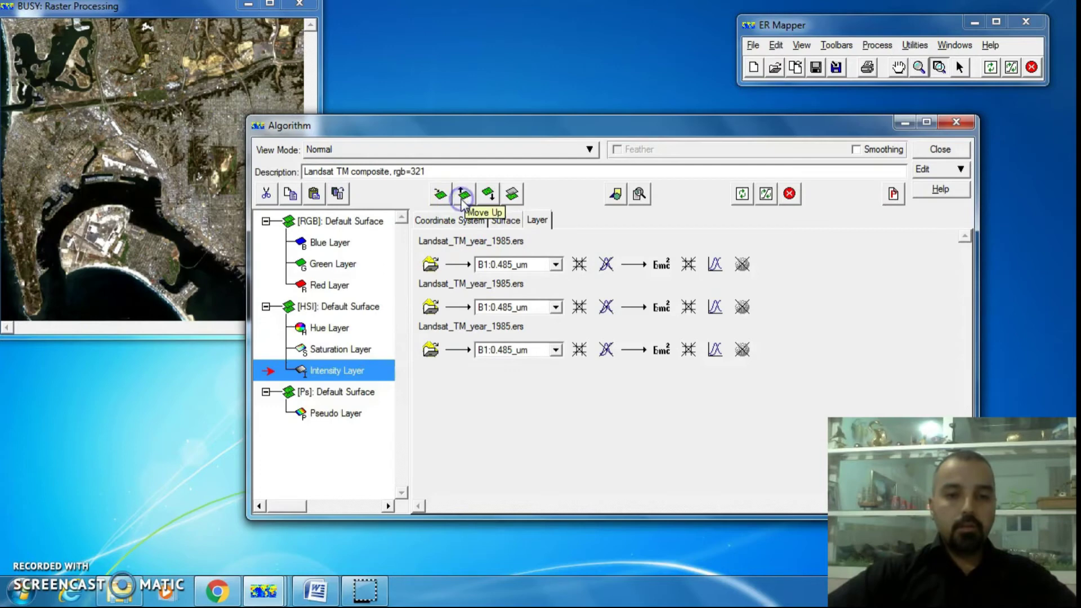
left_click(463, 194)
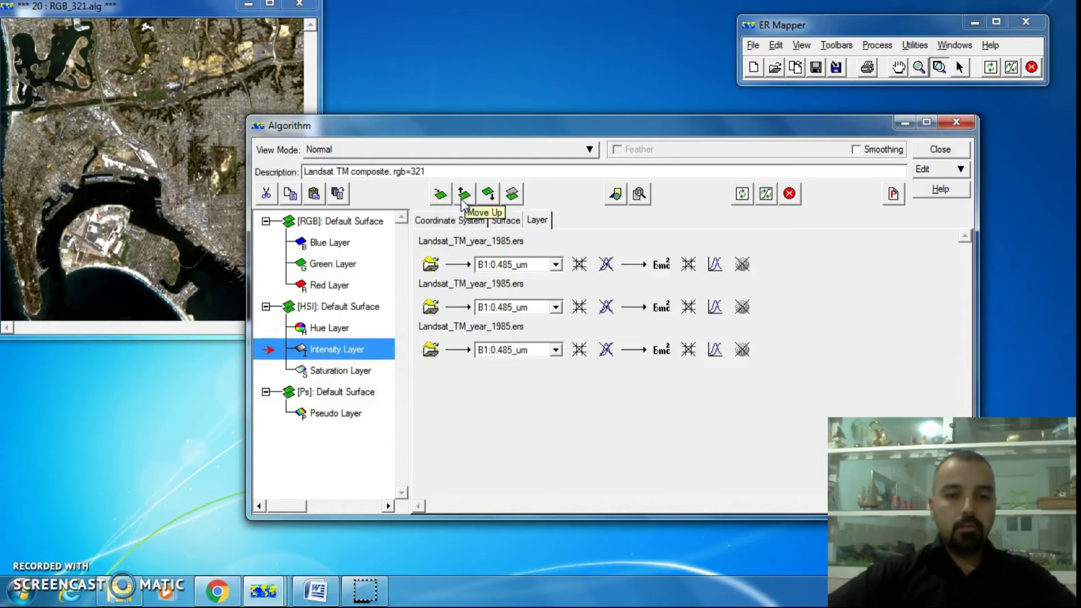
left_click(344, 306)
left_click(465, 195)
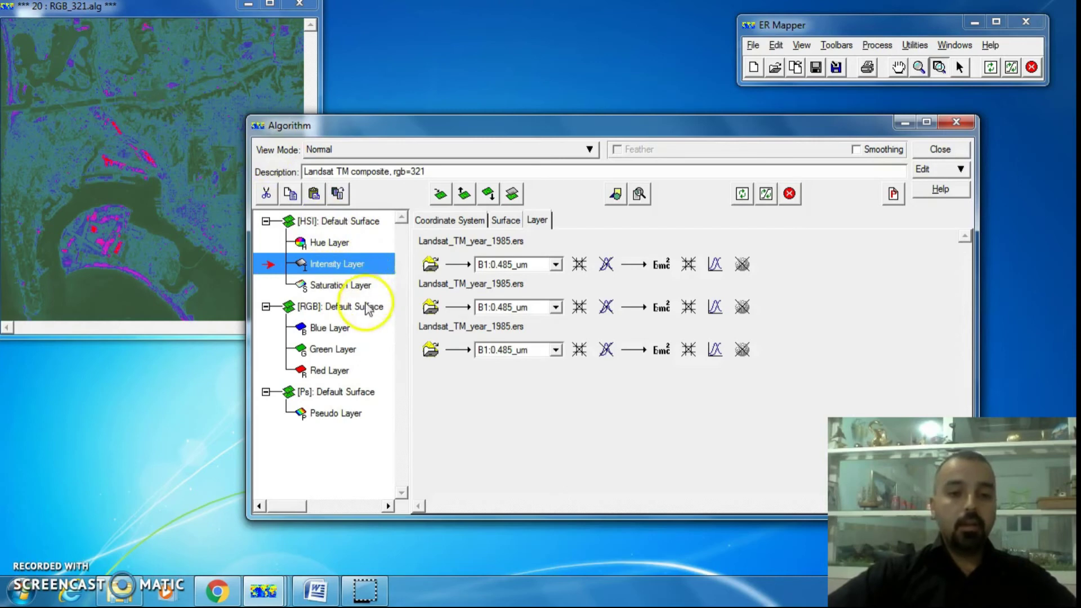
Step: Set the HSI surface's transparency to 79%, trying several intermediate levels to blend it with the RGB surface below
left_click(337, 221)
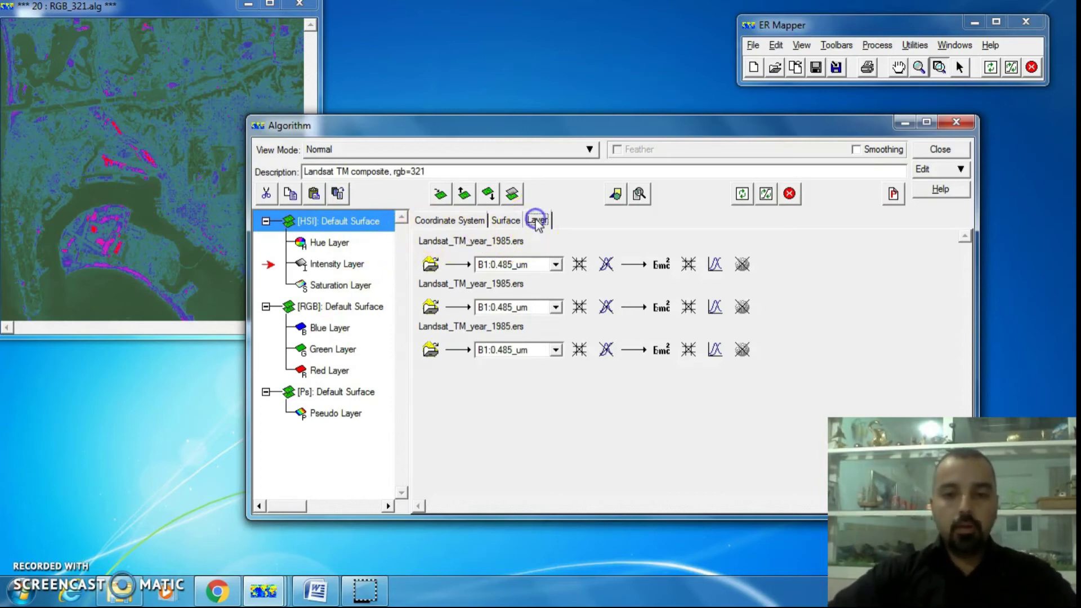
left_click(505, 221)
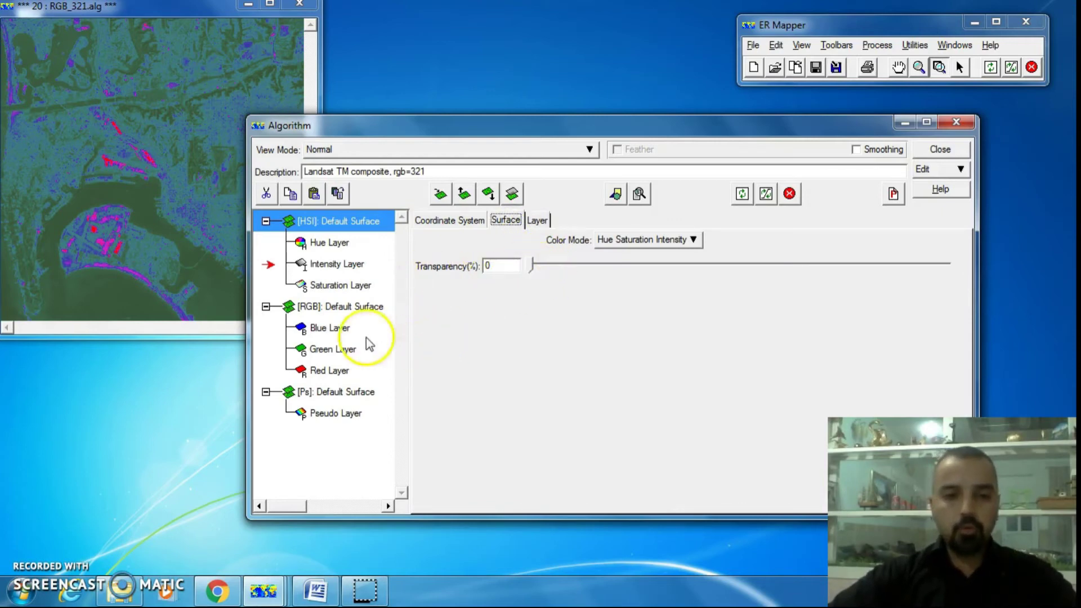
left_click(354, 307)
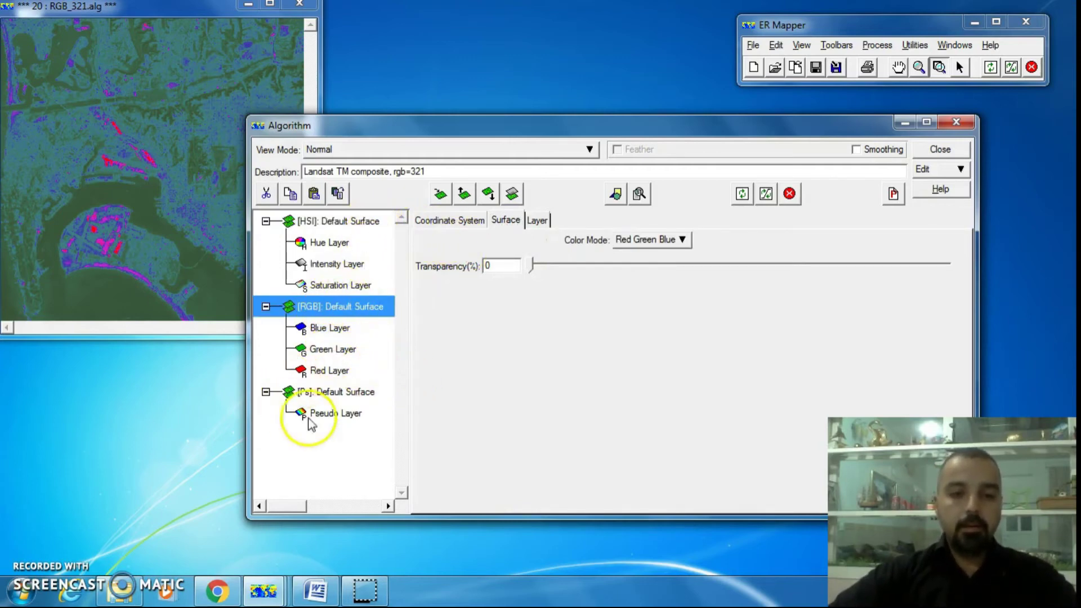
left_click(350, 222)
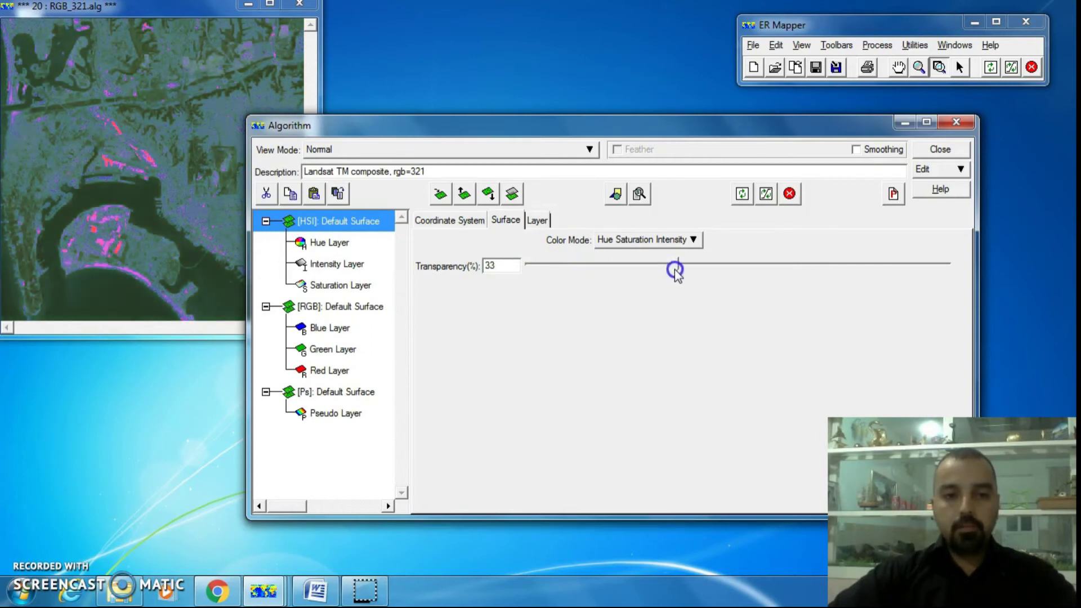
left_click_drag(684, 270, 826, 282)
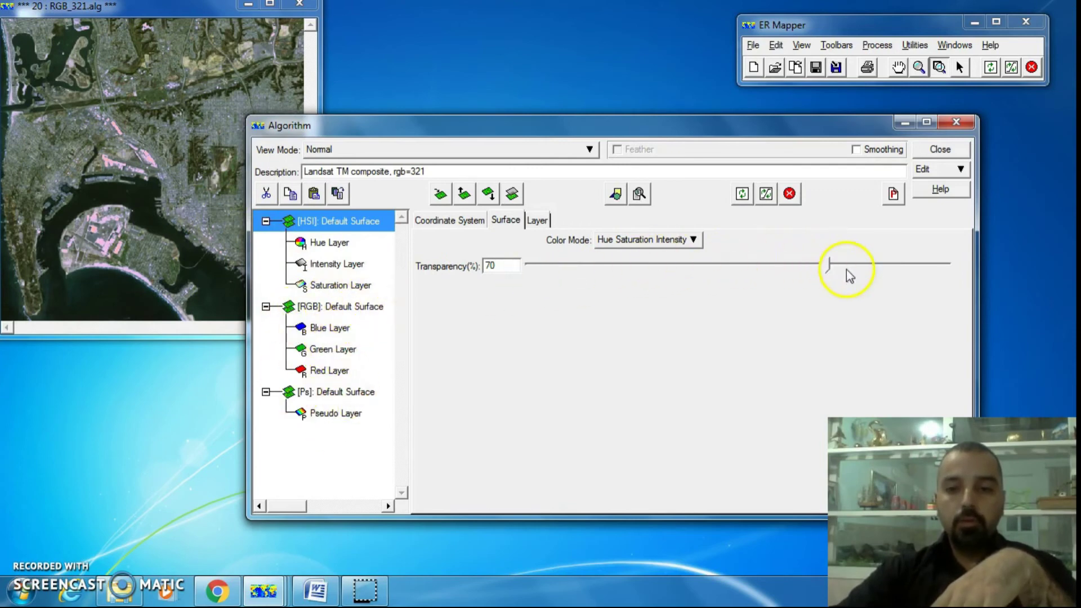
left_click_drag(844, 273, 892, 268)
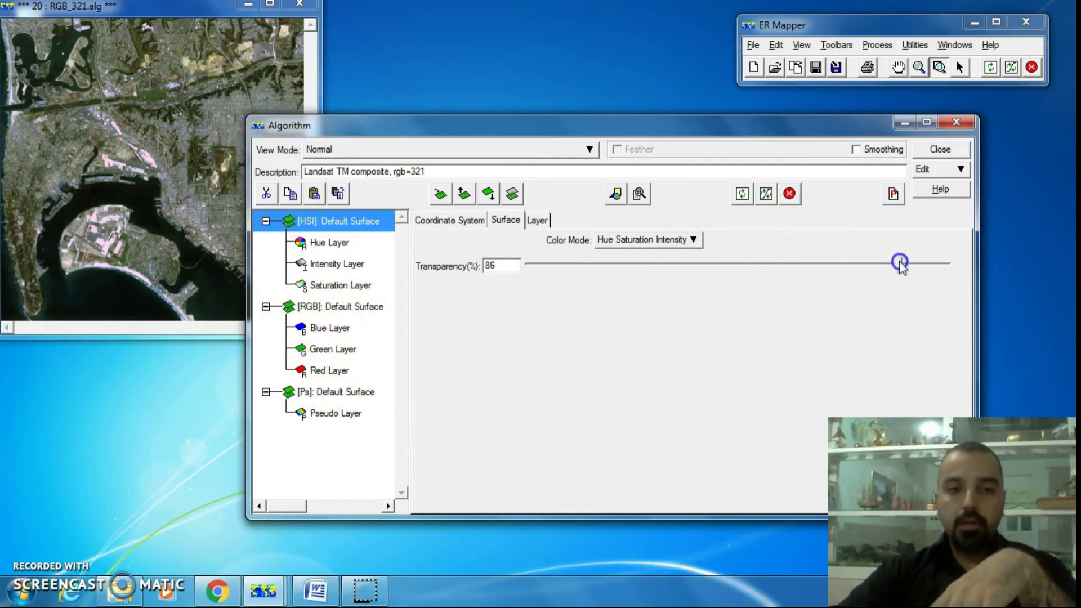
left_click_drag(879, 269, 868, 267)
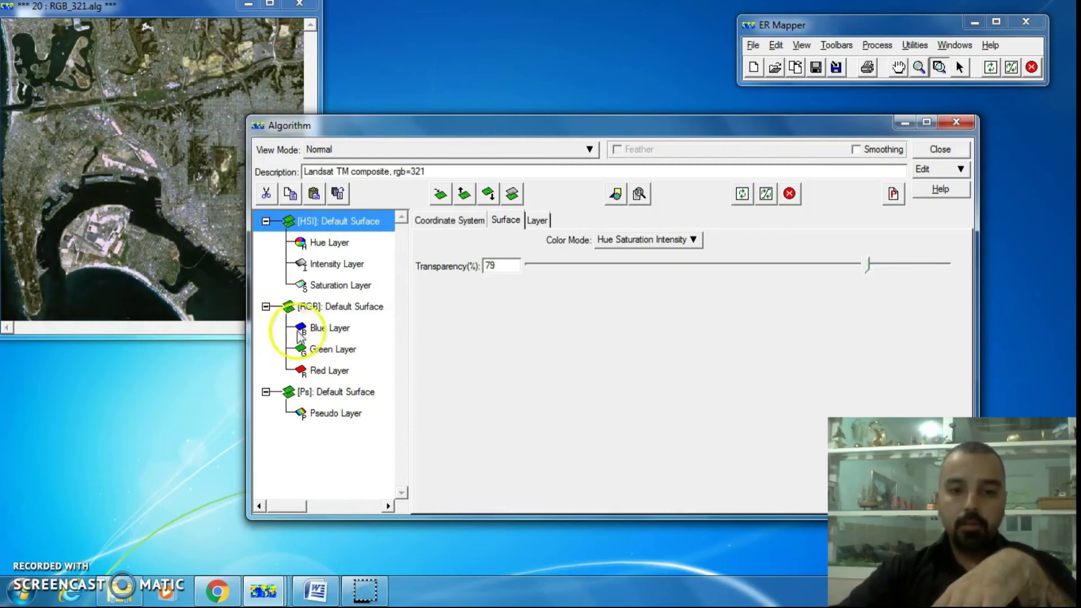
Step: Set the RGB surface's transparency to 63% so that the pseudocolor surface blends in
left_click(341, 308)
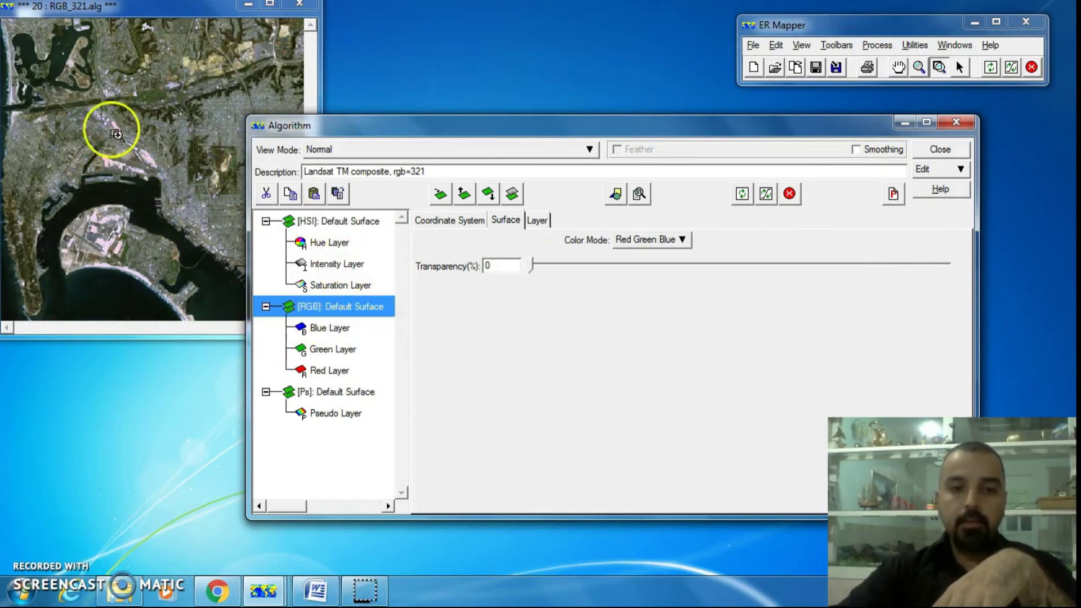
left_click_drag(531, 265, 598, 265)
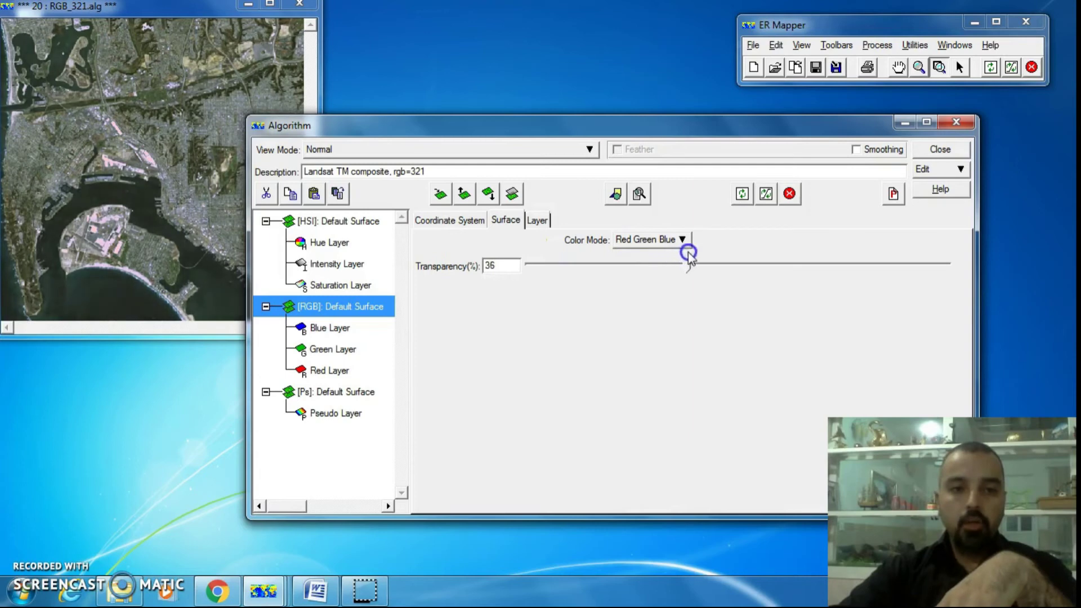
left_click_drag(769, 242, 797, 246)
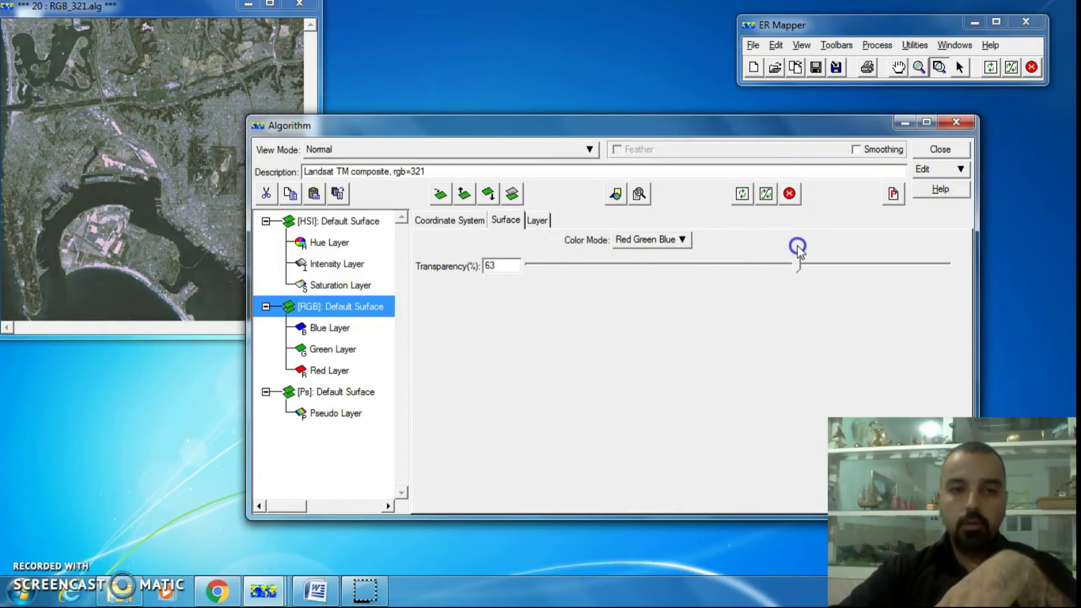
Step: Delete the Saturation and Intensity layers from the HSI surface
left_click(359, 222)
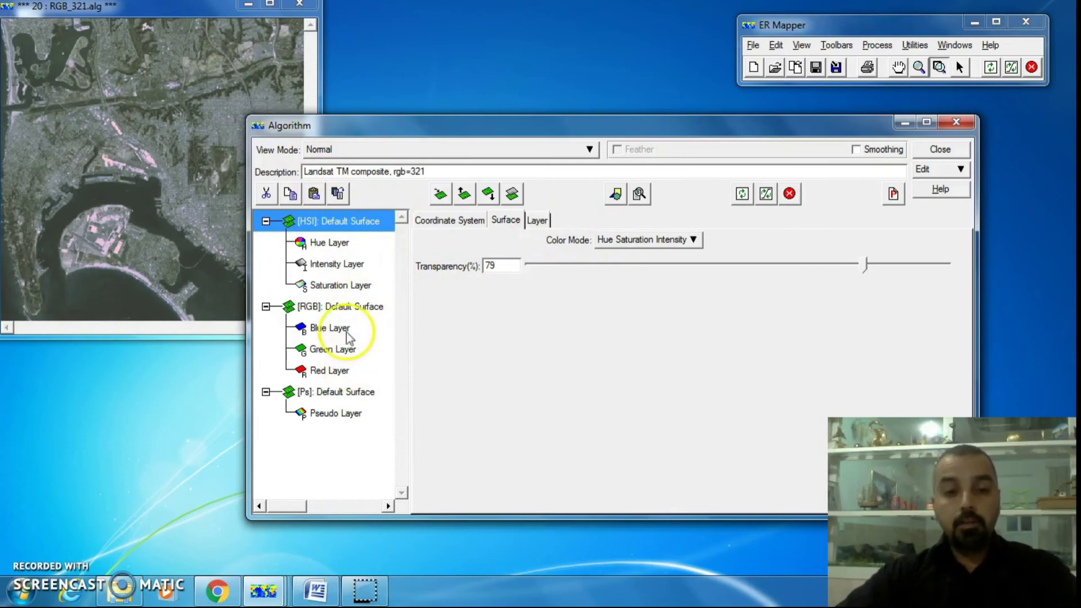
left_click(370, 286)
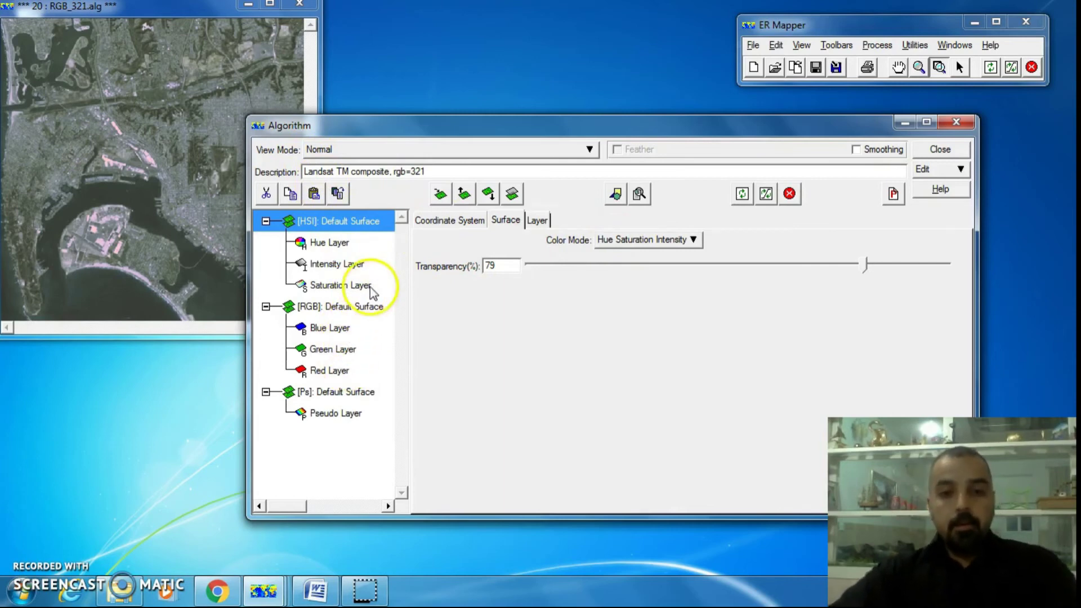
left_click(535, 222)
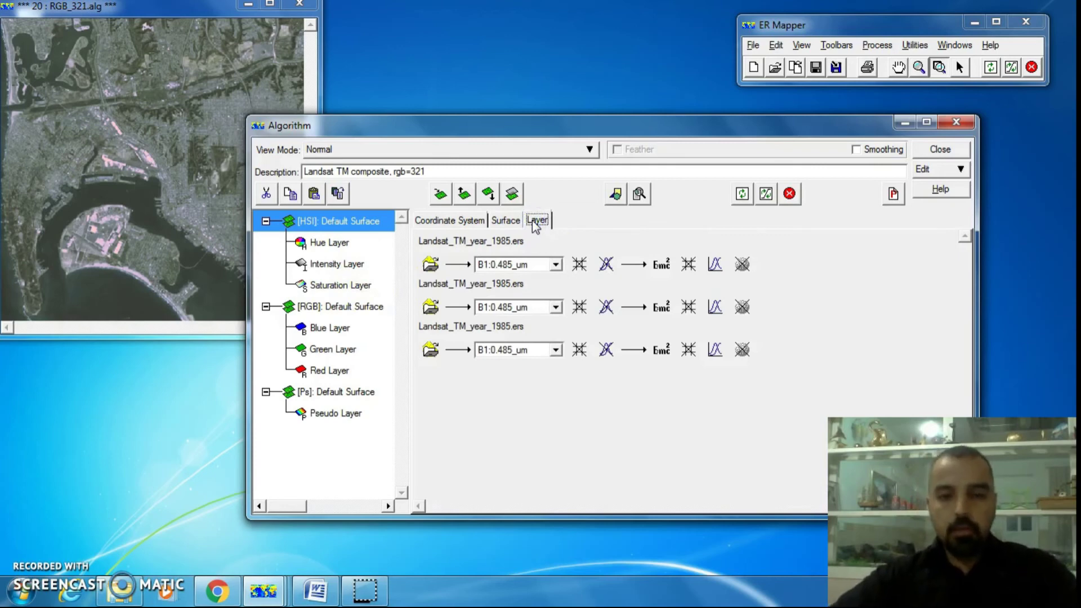
left_click(349, 241)
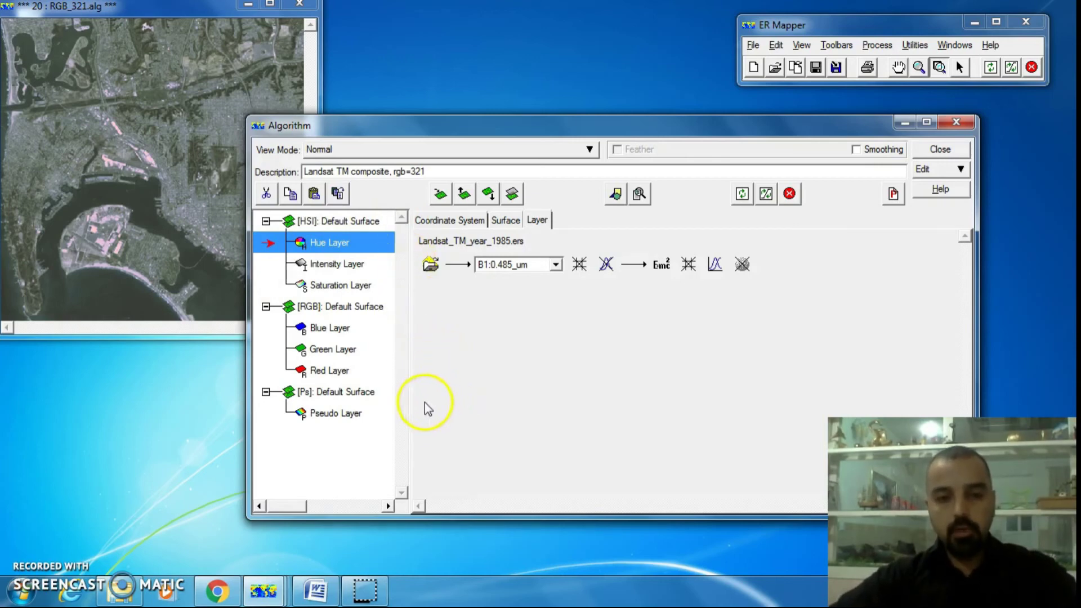
left_click(348, 288)
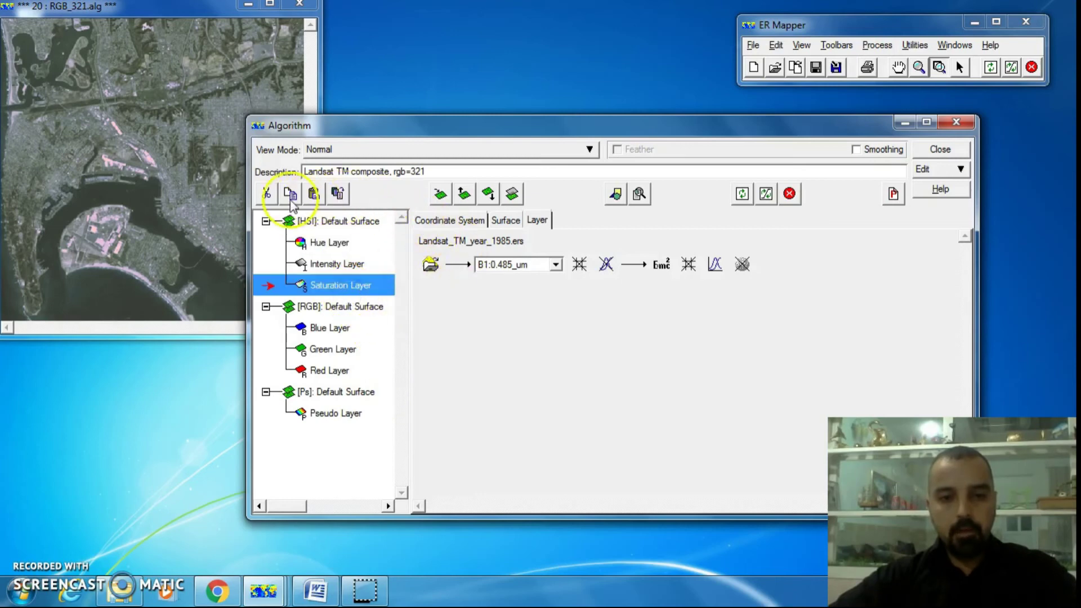
left_click(268, 194)
left_click(268, 193)
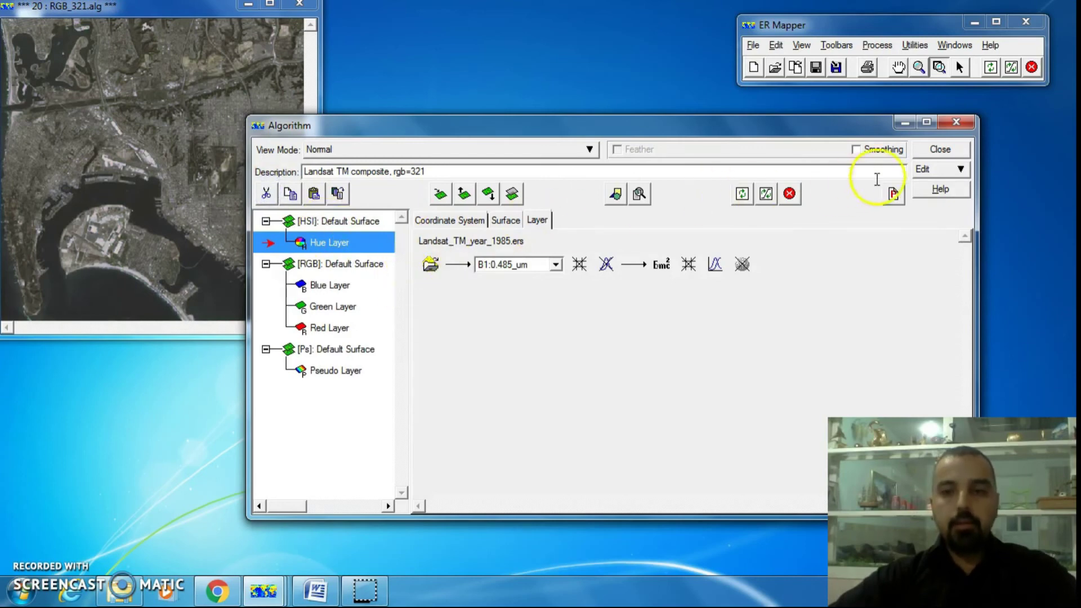
Step: Add a new Saturation raster layer to the HSI surface and load Landsat_TM_year_1985.ers into it
left_click(936, 169)
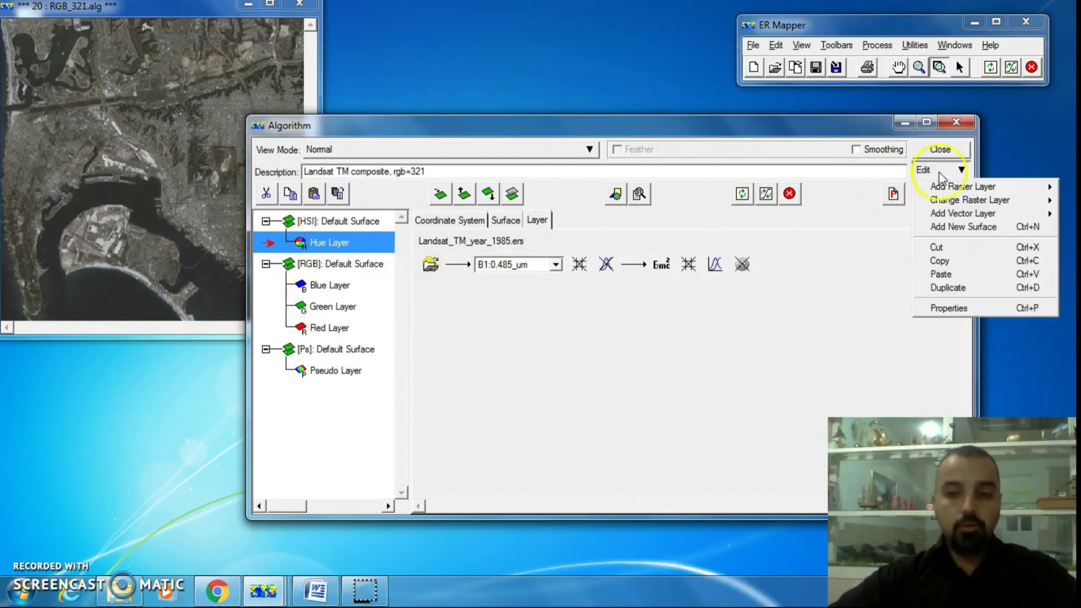
mouse_move(939, 189)
left_click(877, 194)
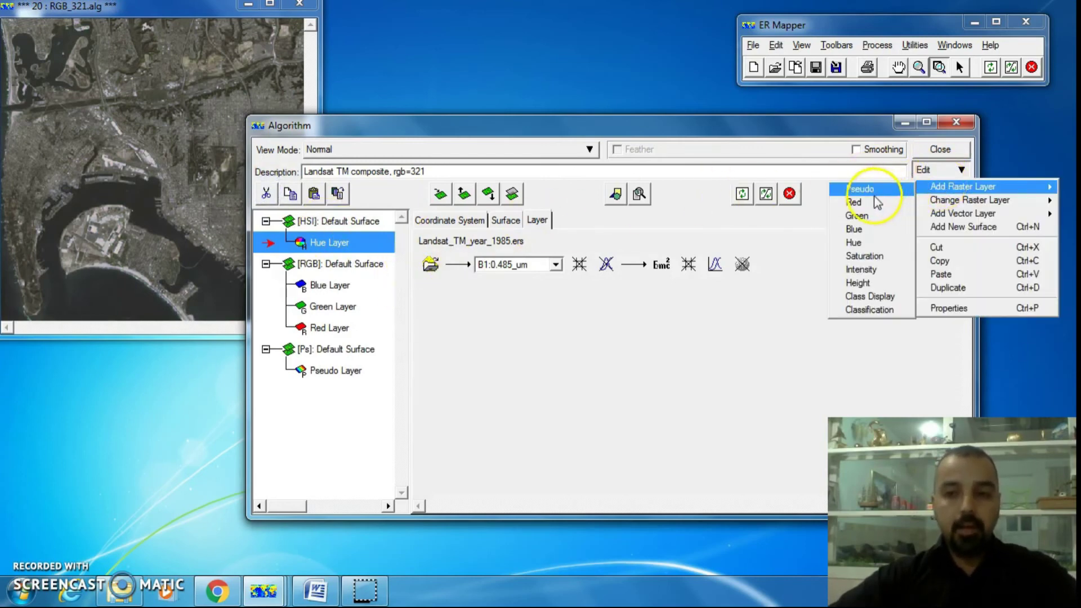
left_click(874, 257)
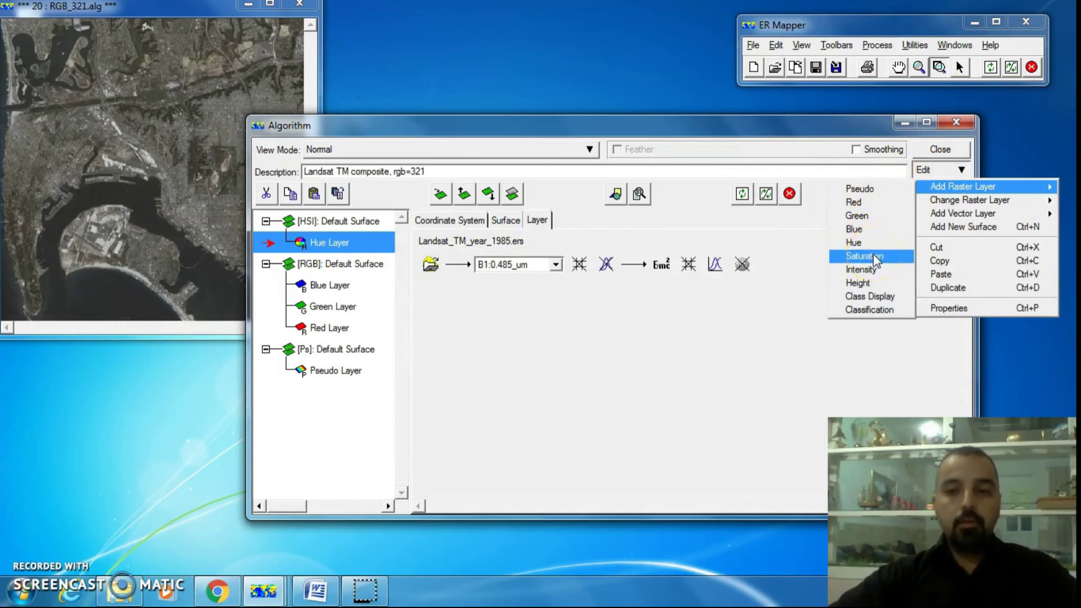
left_click(878, 272)
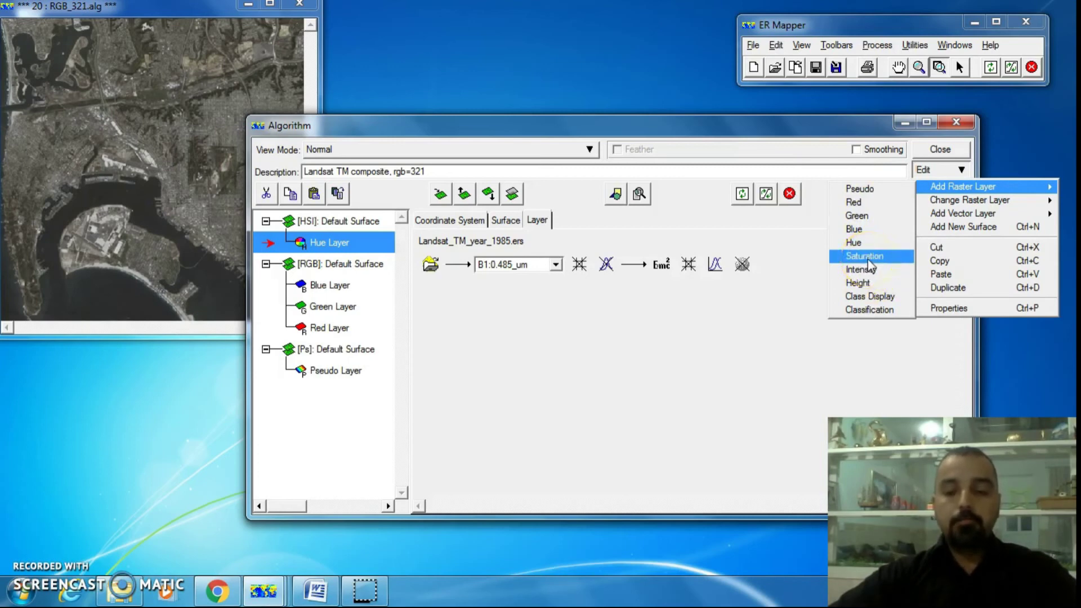
left_click(867, 258)
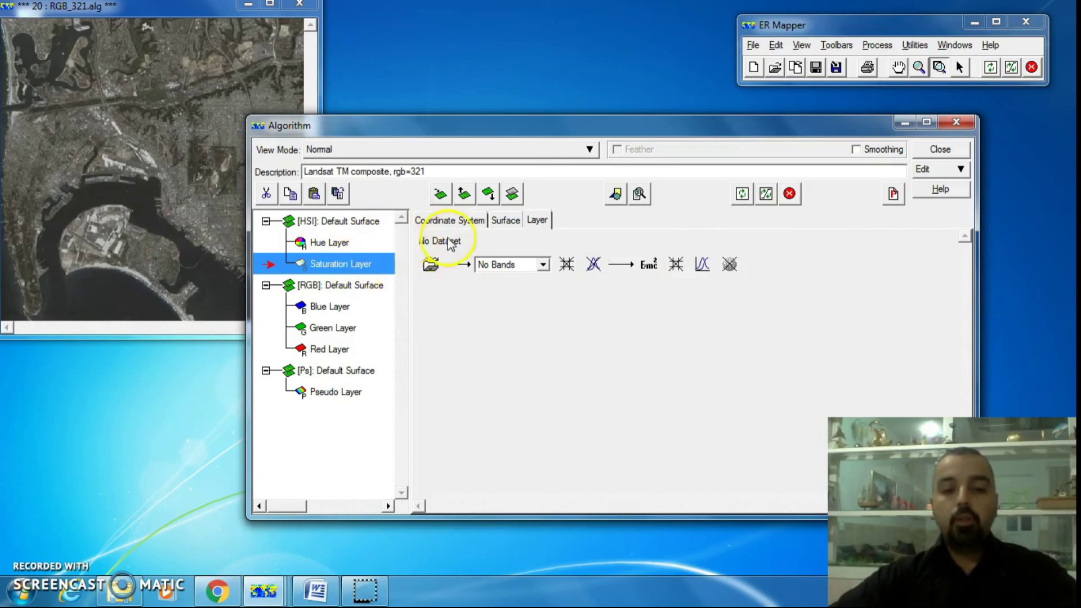
left_click(431, 264)
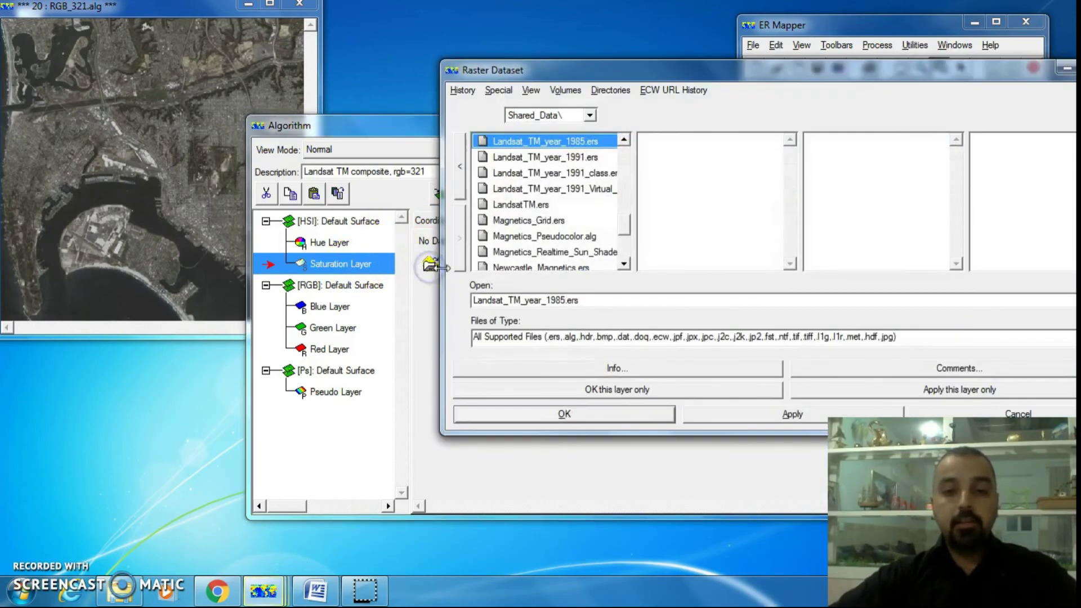
double_click(579, 140)
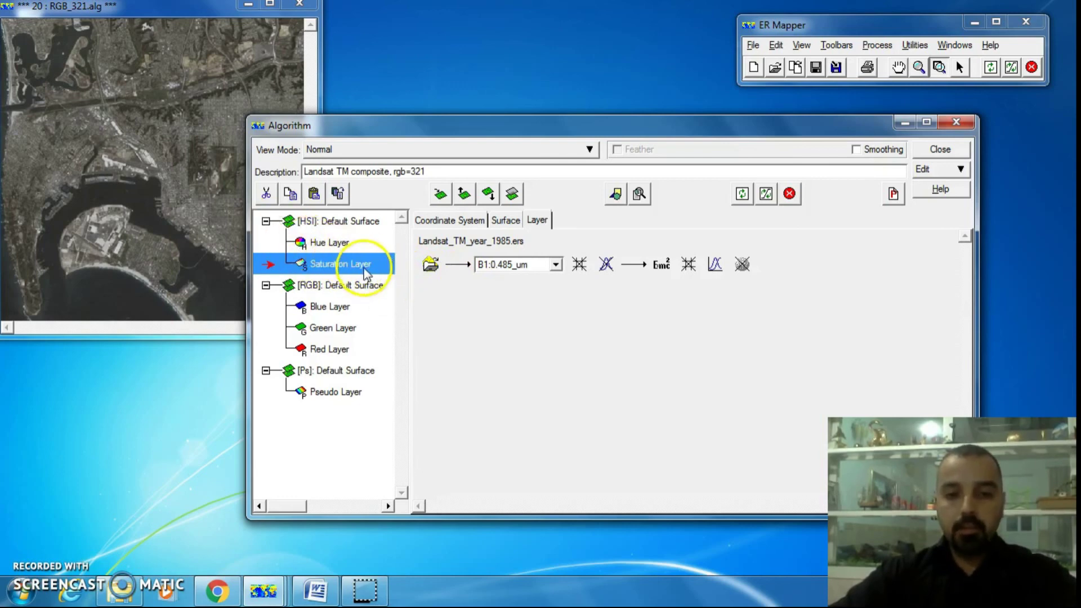
Step: Duplicate the Saturation Layer in the HSI surface and change the copy's layer type to Intensity
left_click(339, 193)
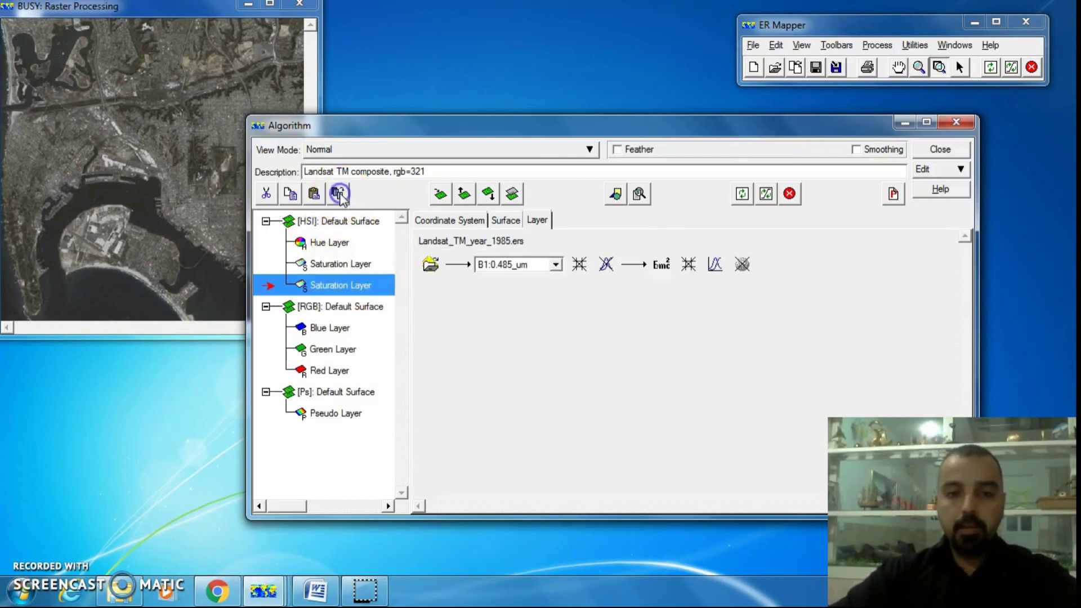
right_click(332, 288)
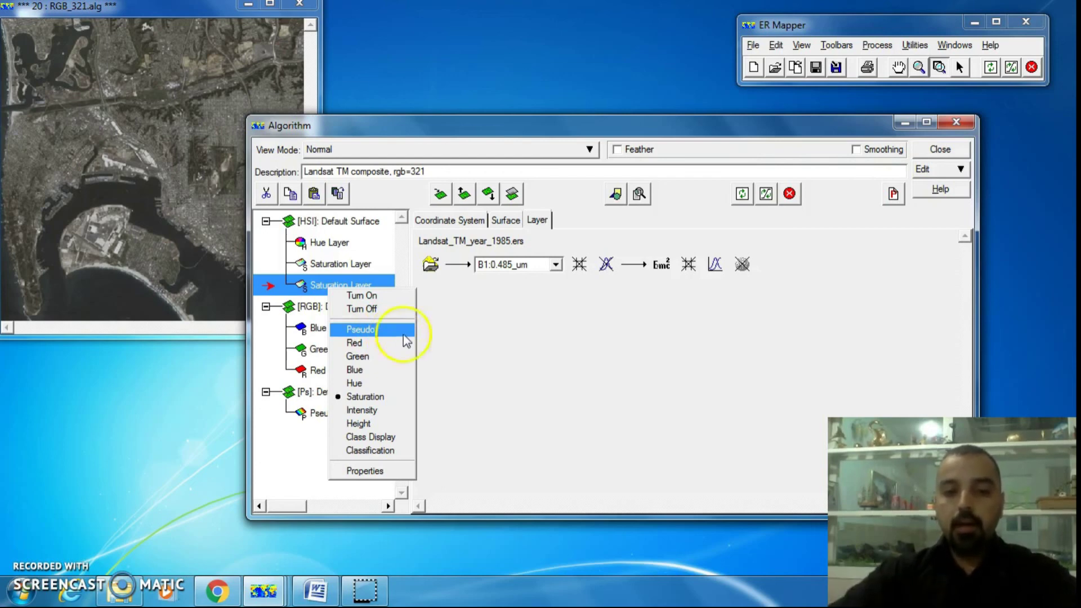
left_click(471, 318)
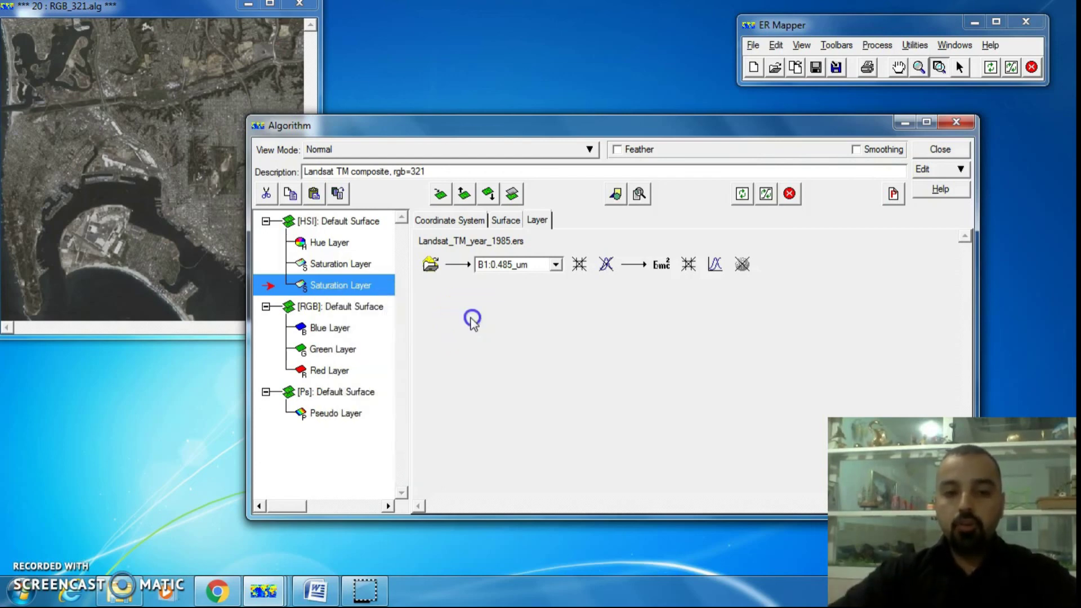
right_click(336, 284)
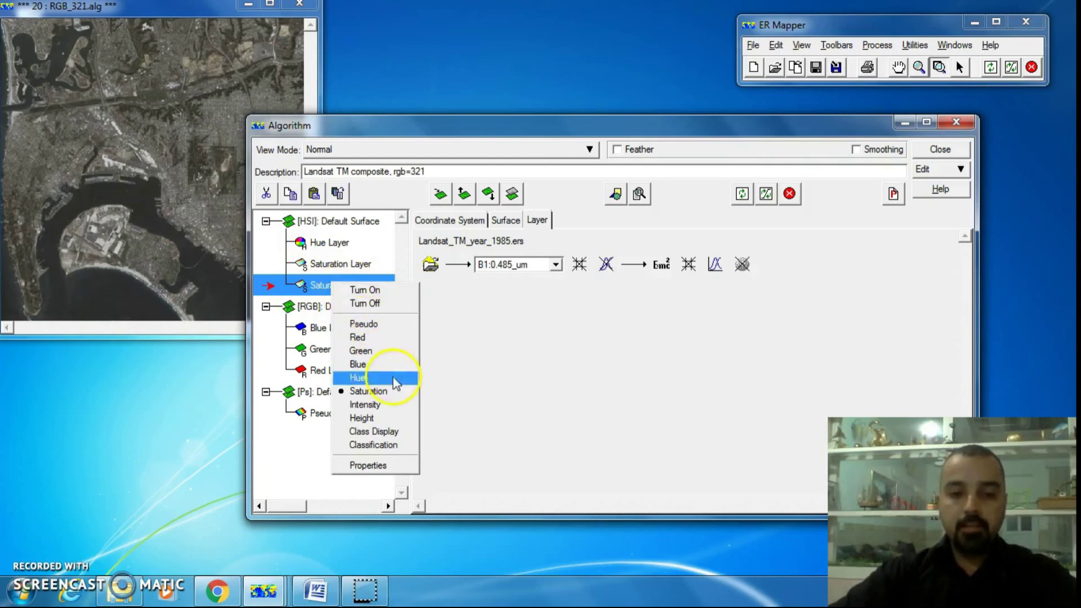
left_click(397, 405)
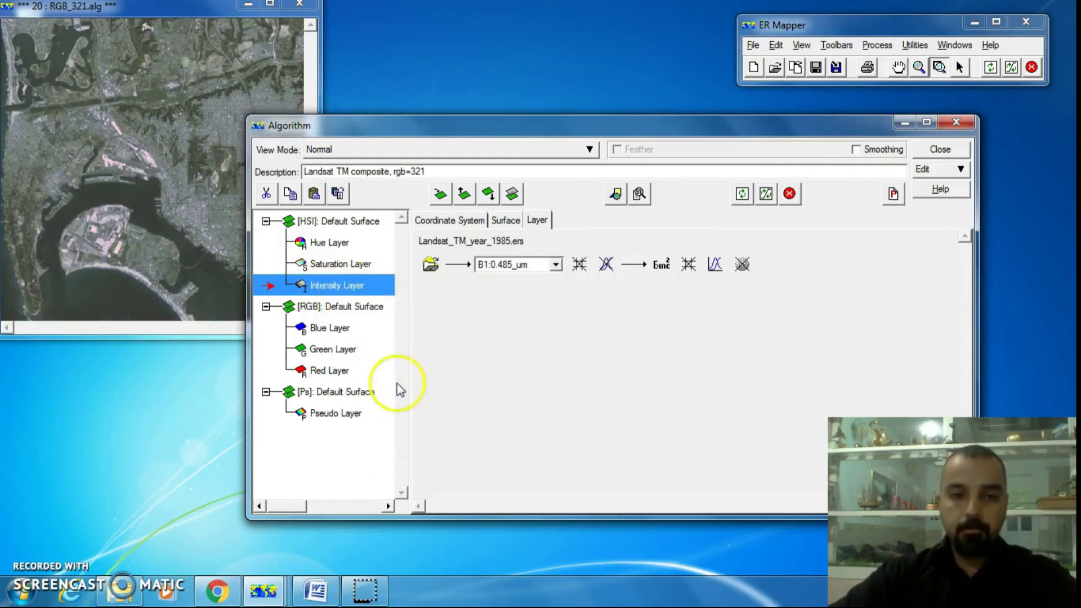
Step: Turn off the RGB and pseudocolor surfaces
left_click(343, 306)
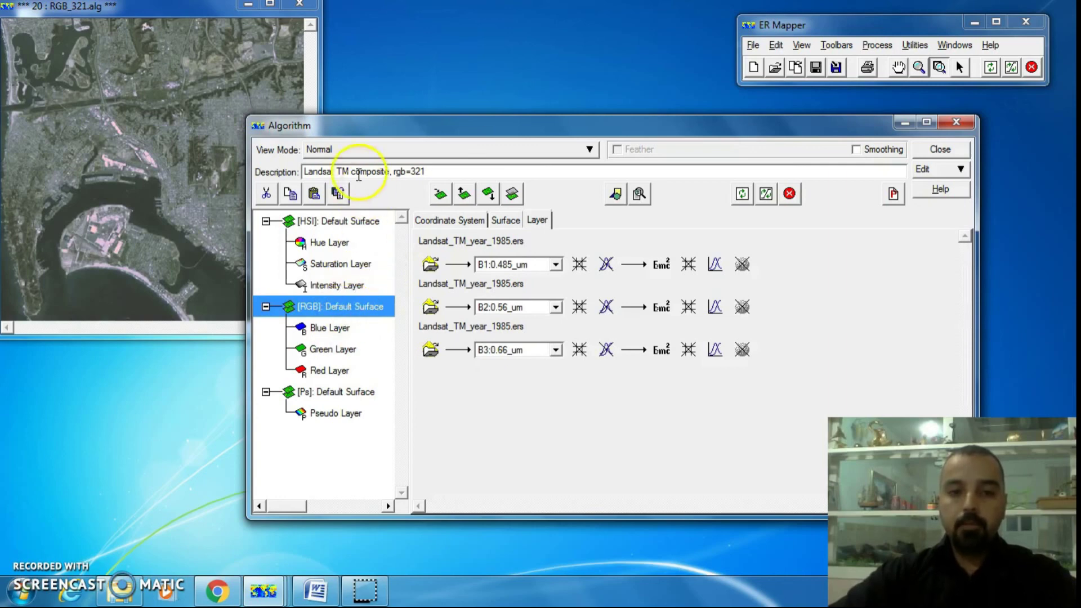
left_click(337, 391)
left_click(514, 194)
Step: Set the HSI surface's transparency to 0%
left_click(386, 223)
left_click(501, 220)
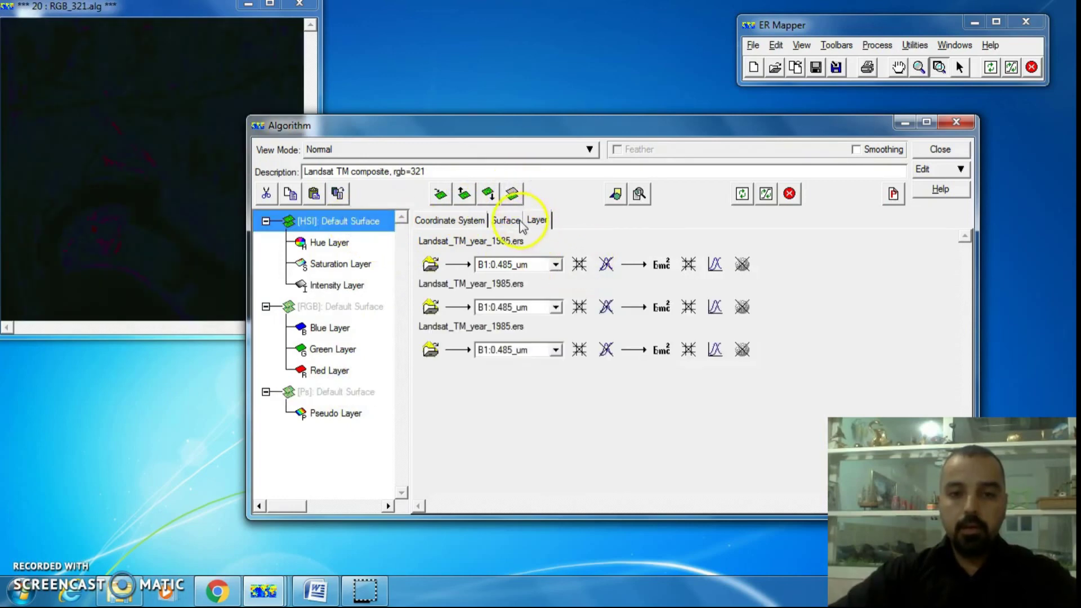
left_click_drag(866, 264, 497, 264)
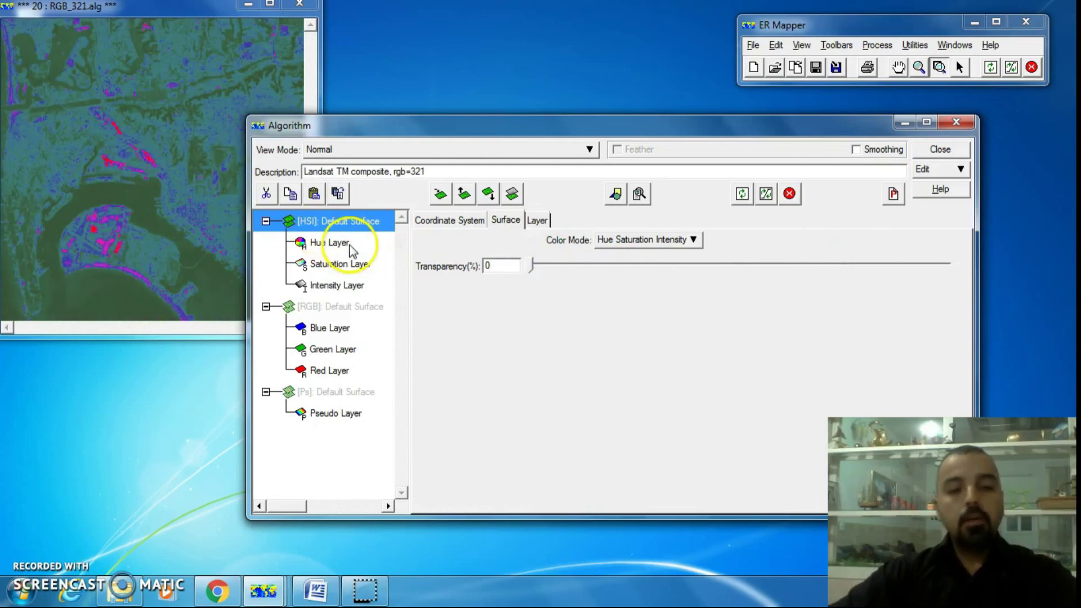
Step: Go through the HSI surface's Hue, Saturation and Intensity layers and check the dataset and band assigned to them
left_click(349, 246)
left_click(362, 264)
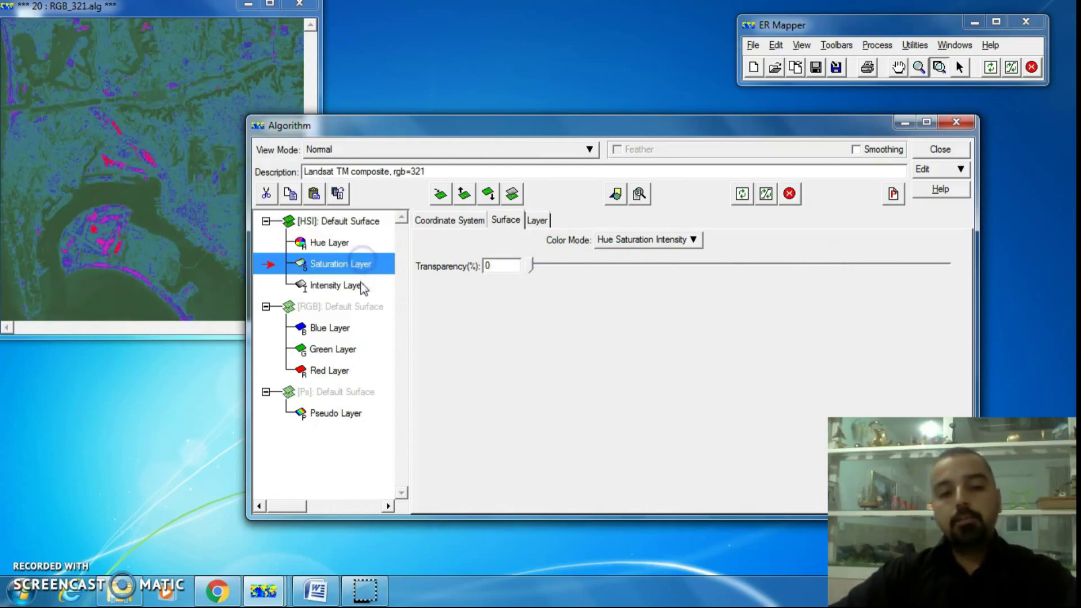
left_click(363, 286)
left_click(537, 220)
left_click(328, 291)
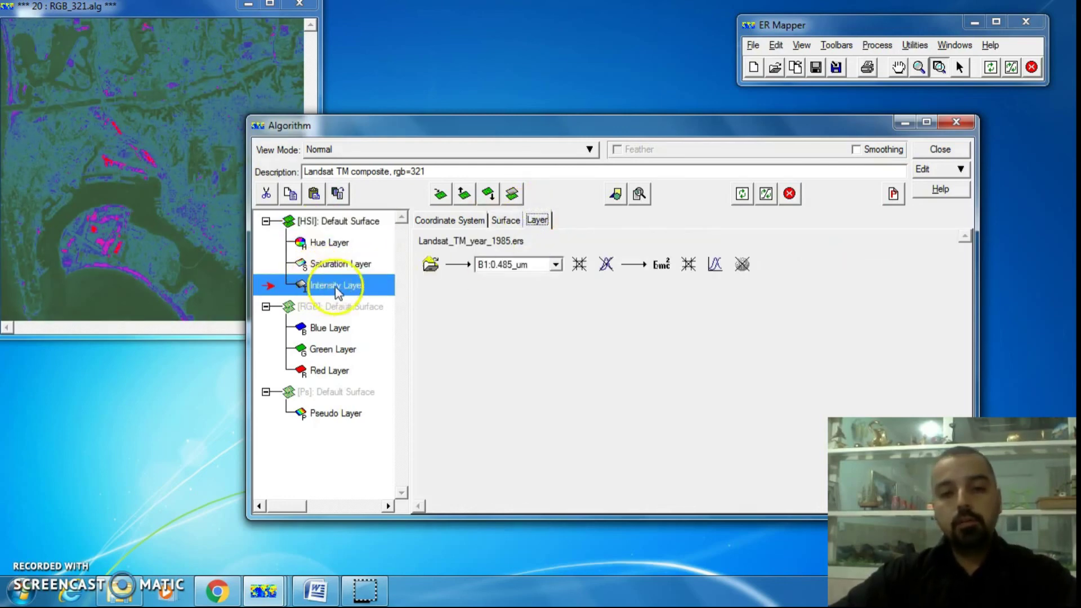
left_click(352, 265)
left_click(347, 281)
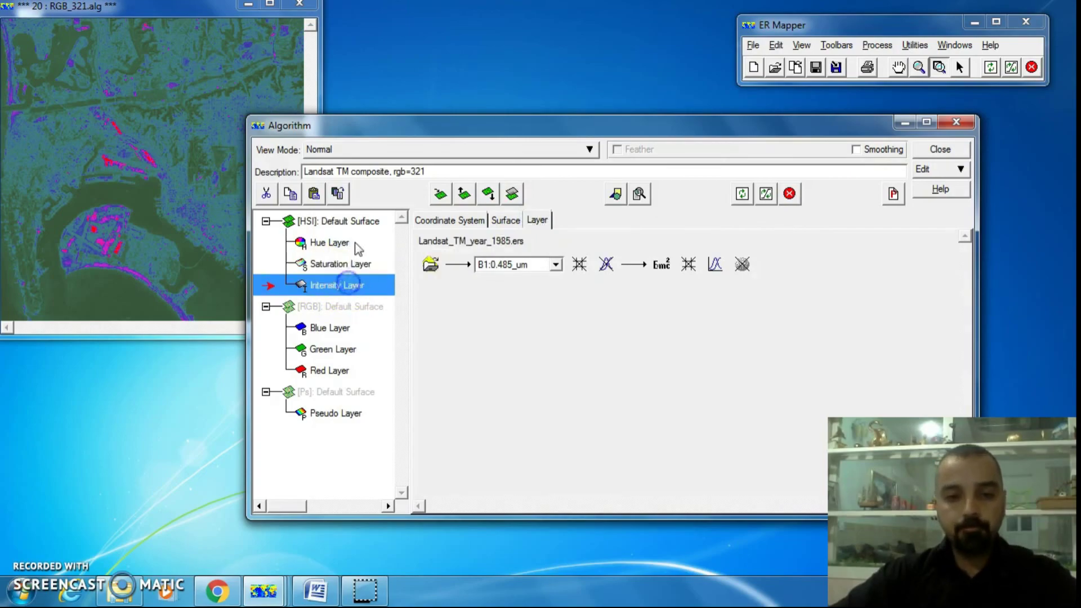